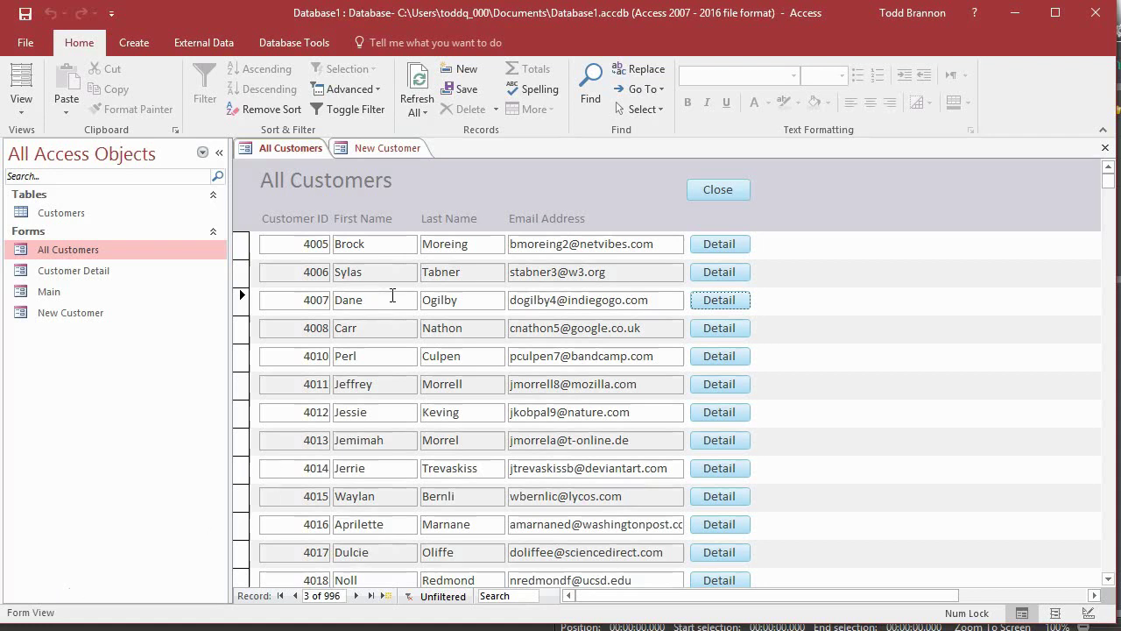
Close the open Customer Detail form and save its design changes
click(413, 150)
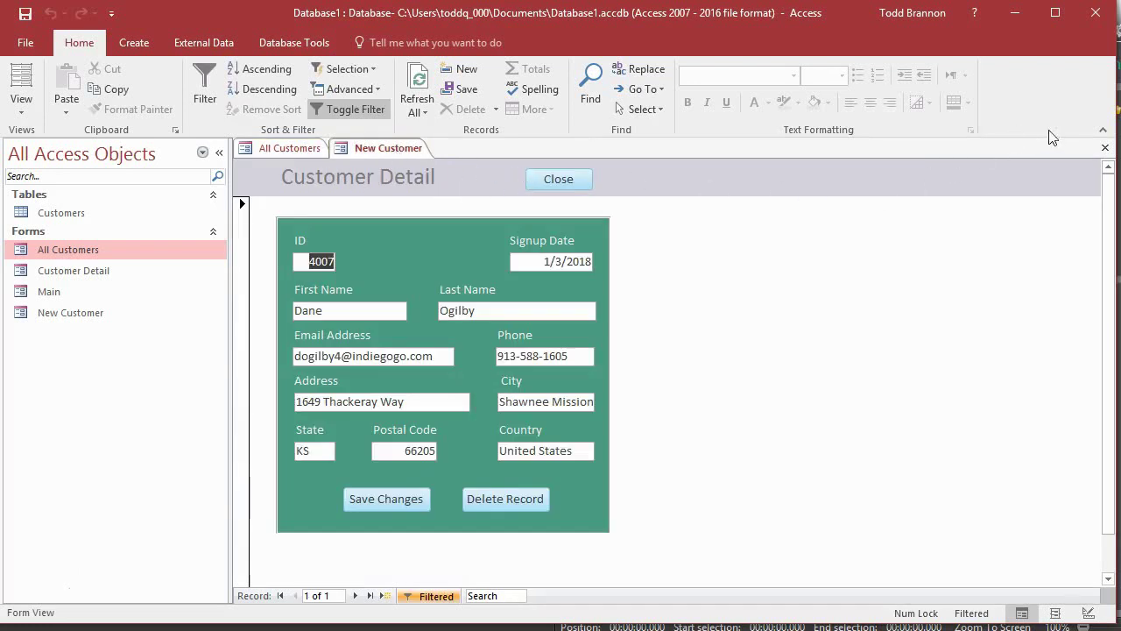
click(1105, 149)
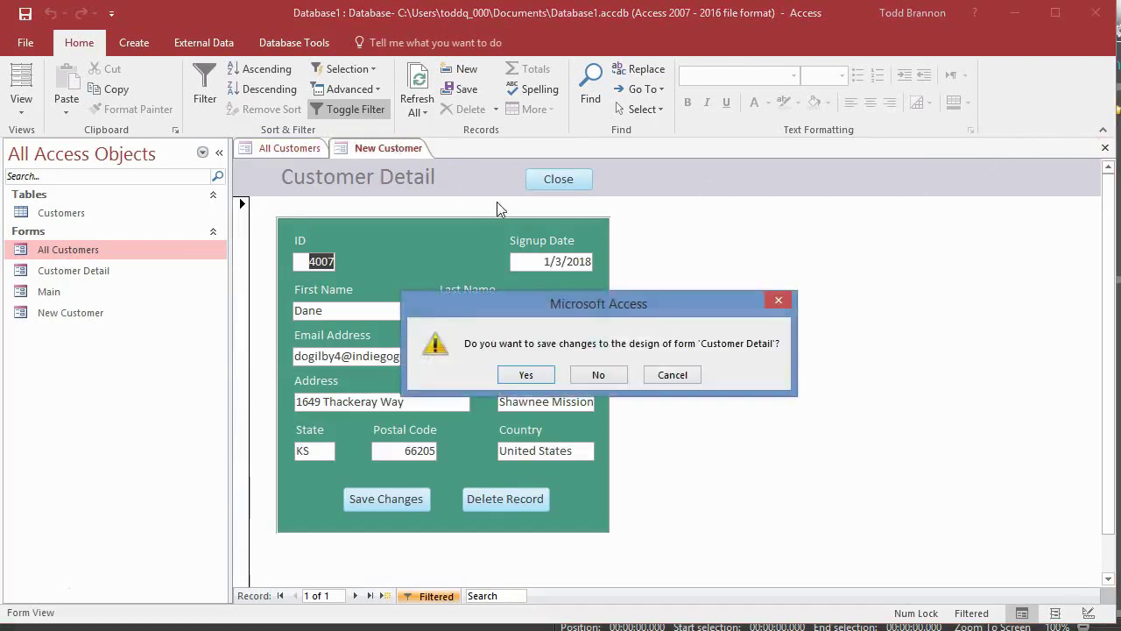
click(532, 375)
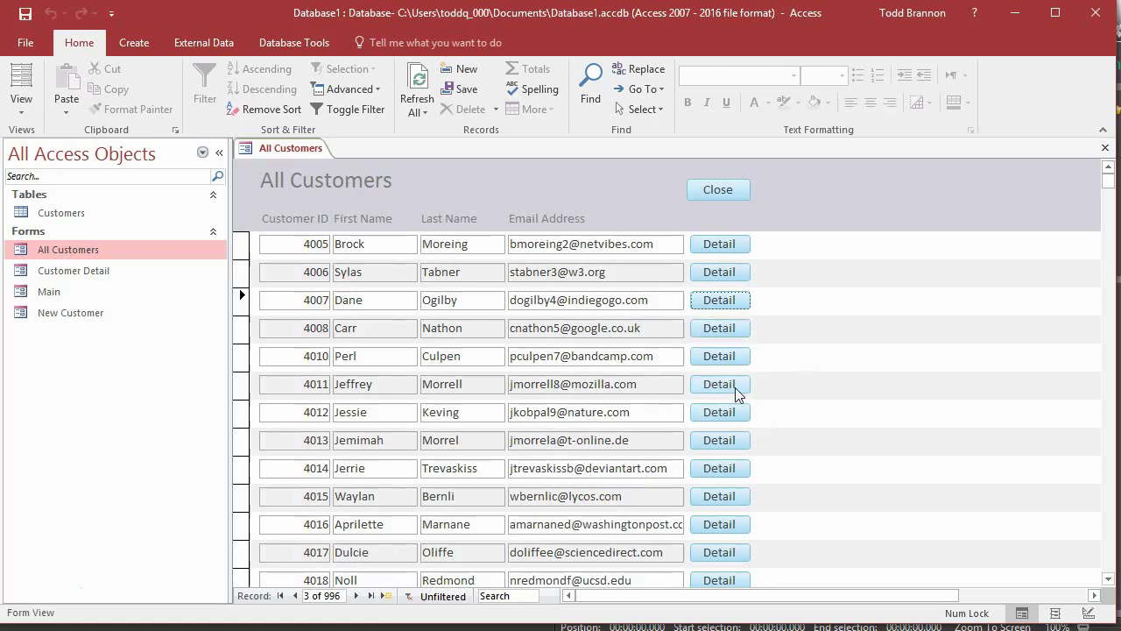
Open the detail record of the sixth customer in the All Customers list and delete that record
click(715, 393)
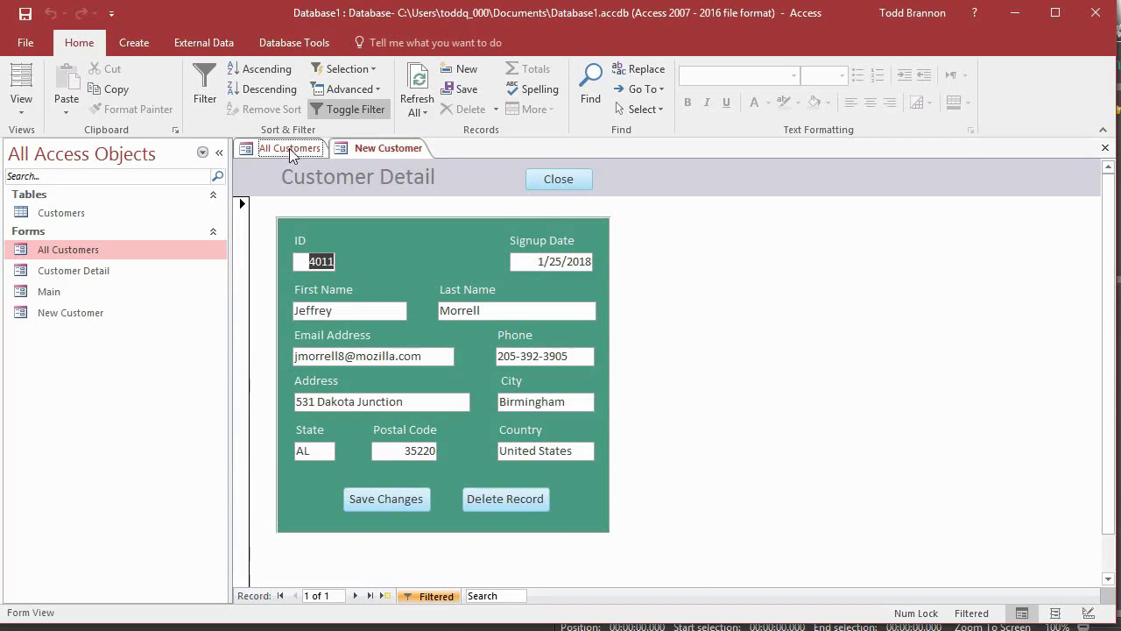
click(293, 147)
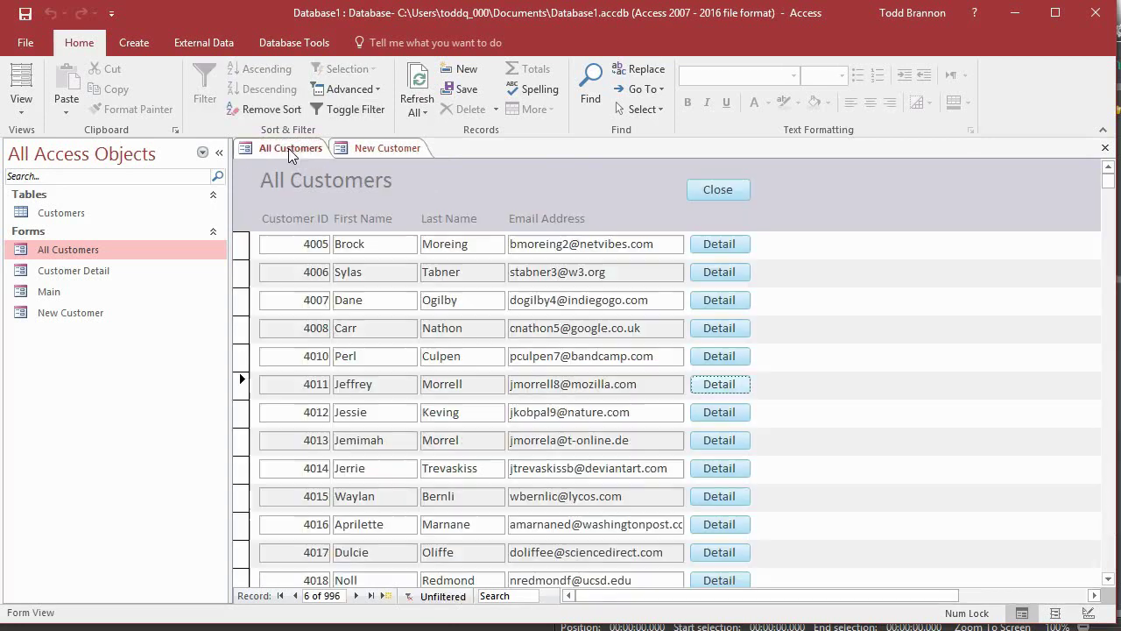
click(366, 149)
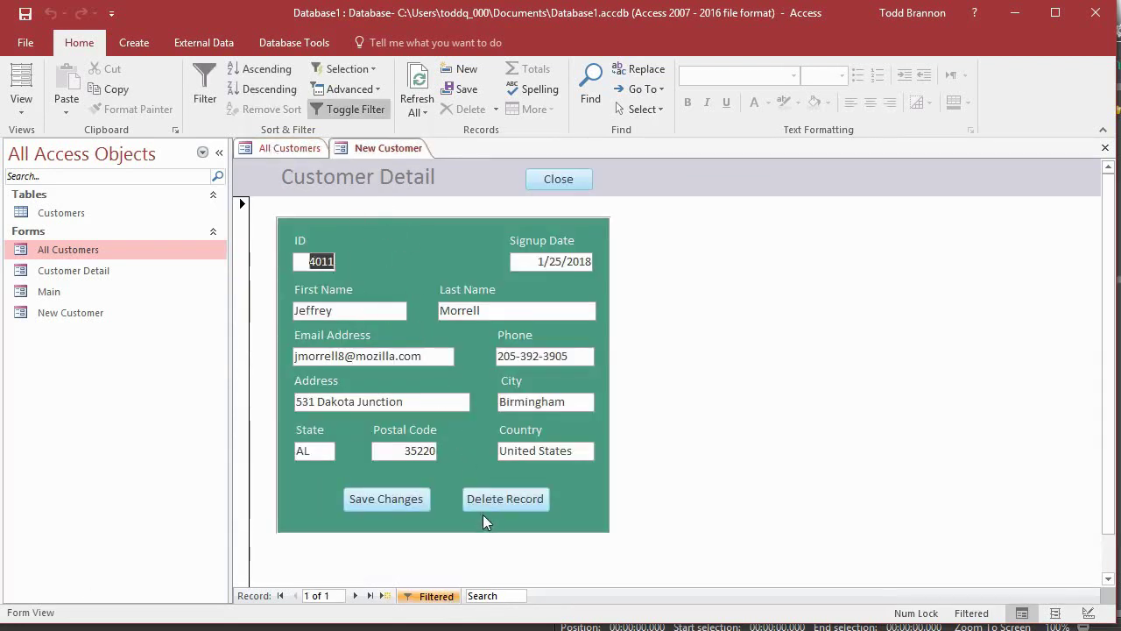
click(505, 500)
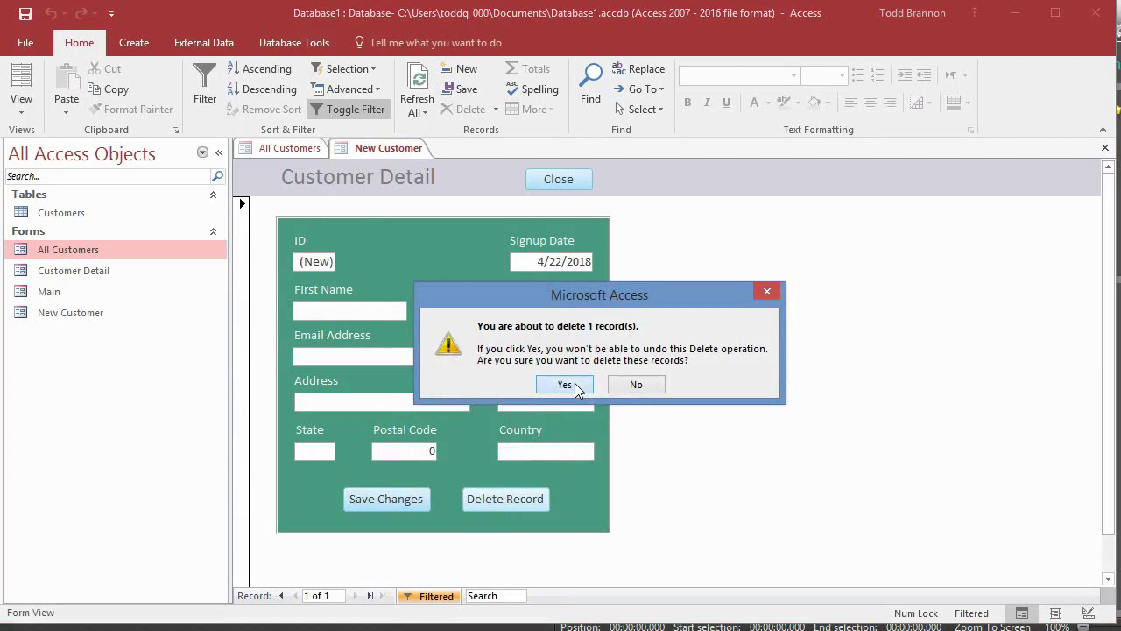
click(574, 383)
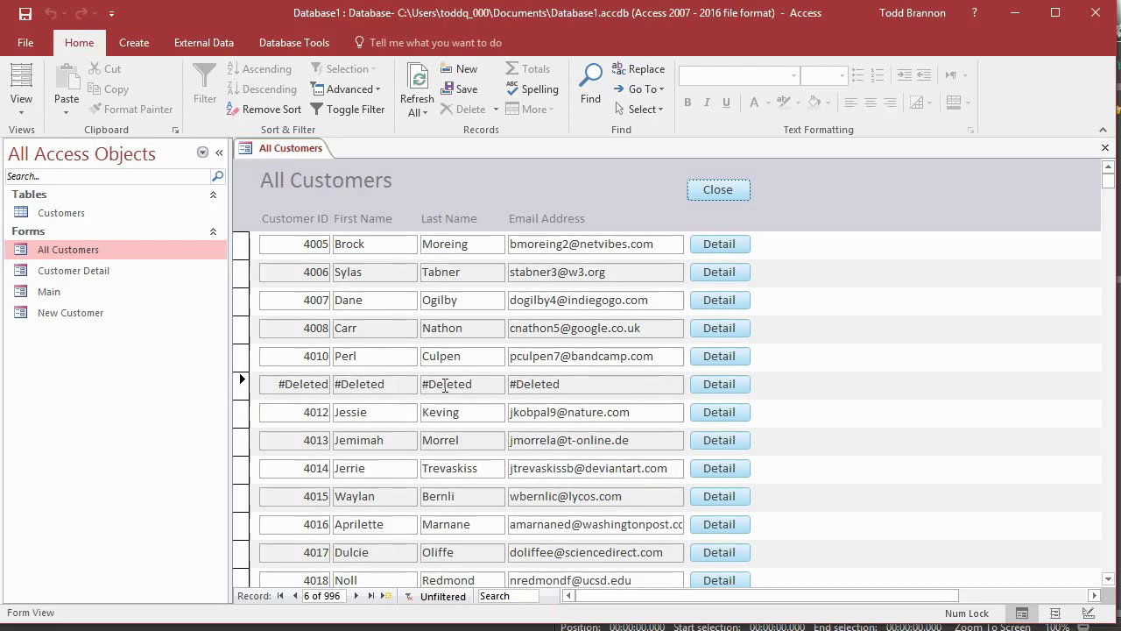
Highlight the #Deleted values in the All Customers list and refresh the records to clear the deleted row
drag(480, 384, 420, 384)
drag(560, 385, 505, 386)
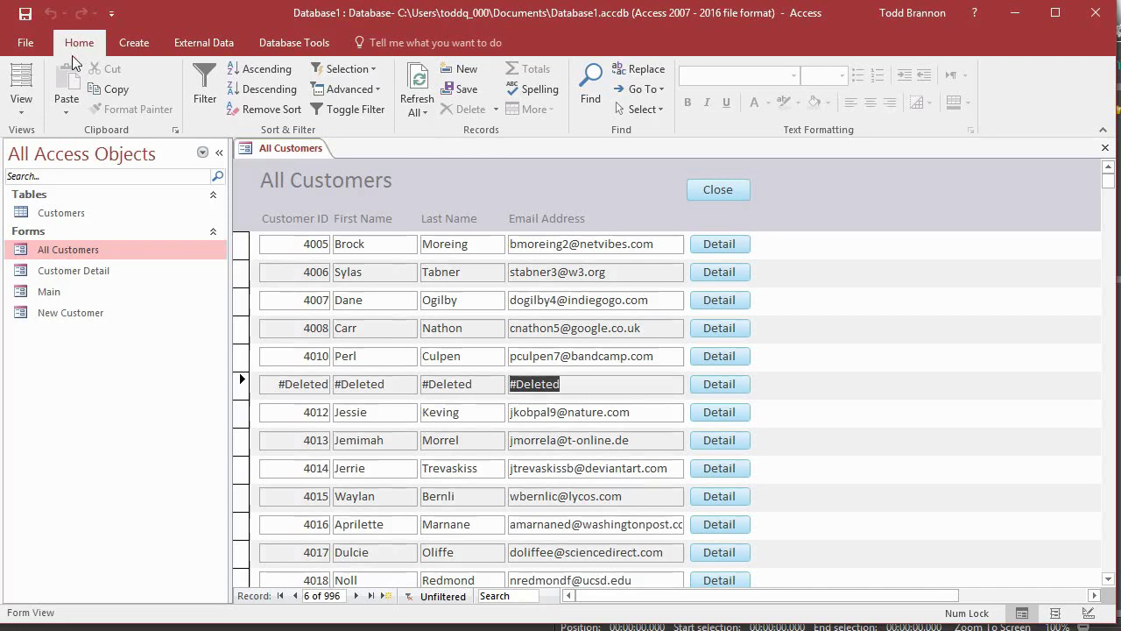
click(404, 98)
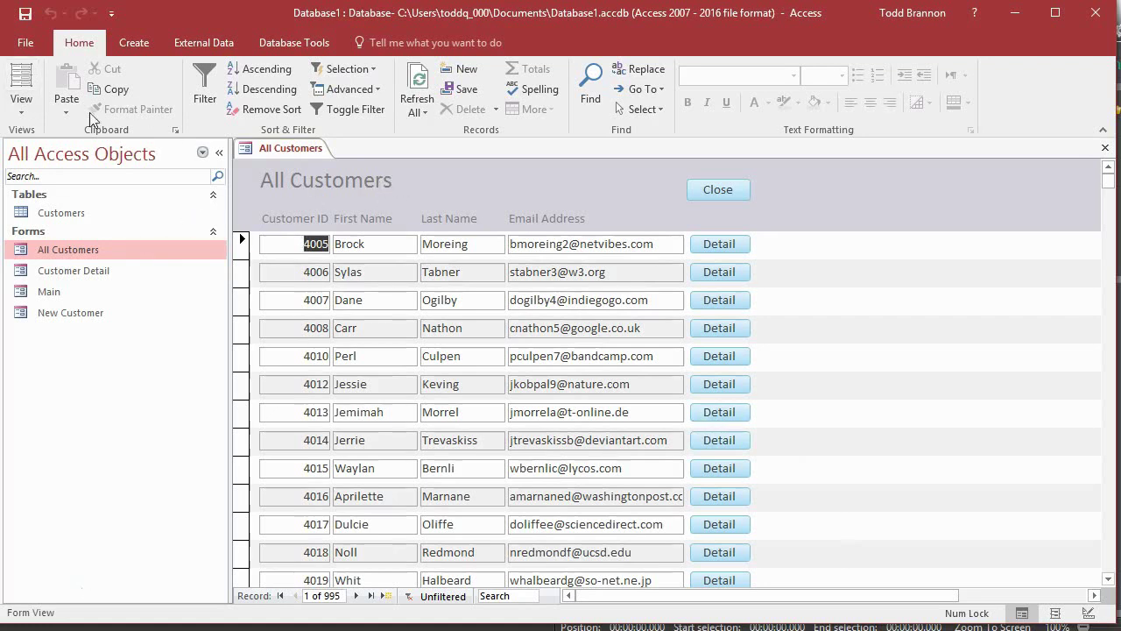
Switch the All Customers form to Design view and open the Detail button's On Click embedded macro for editing
click(21, 100)
click(59, 219)
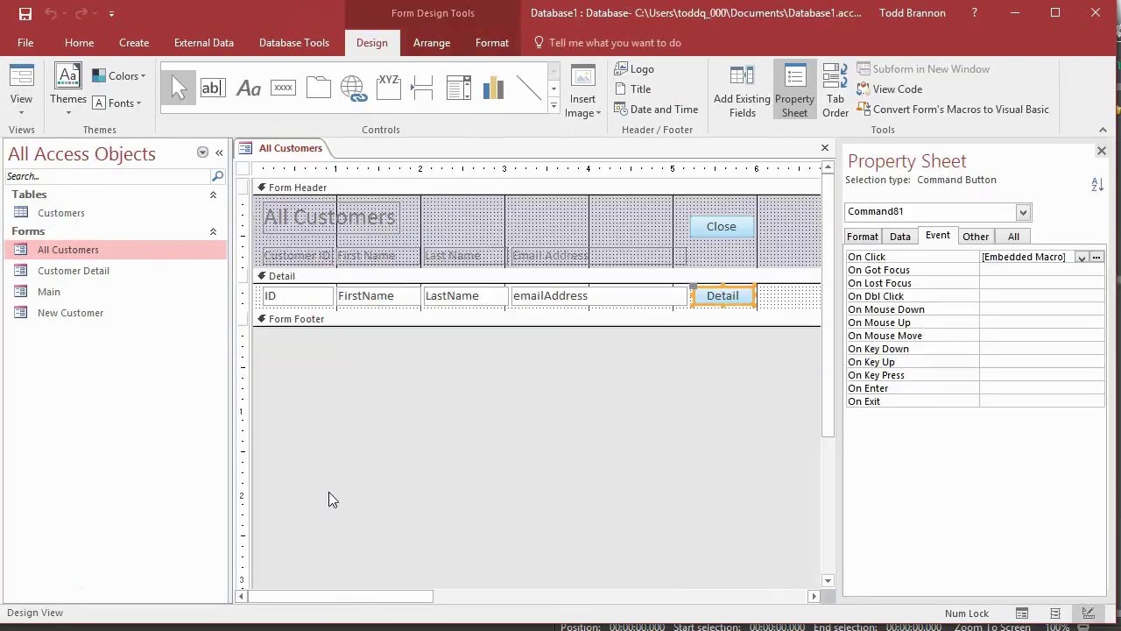
click(763, 301)
click(739, 300)
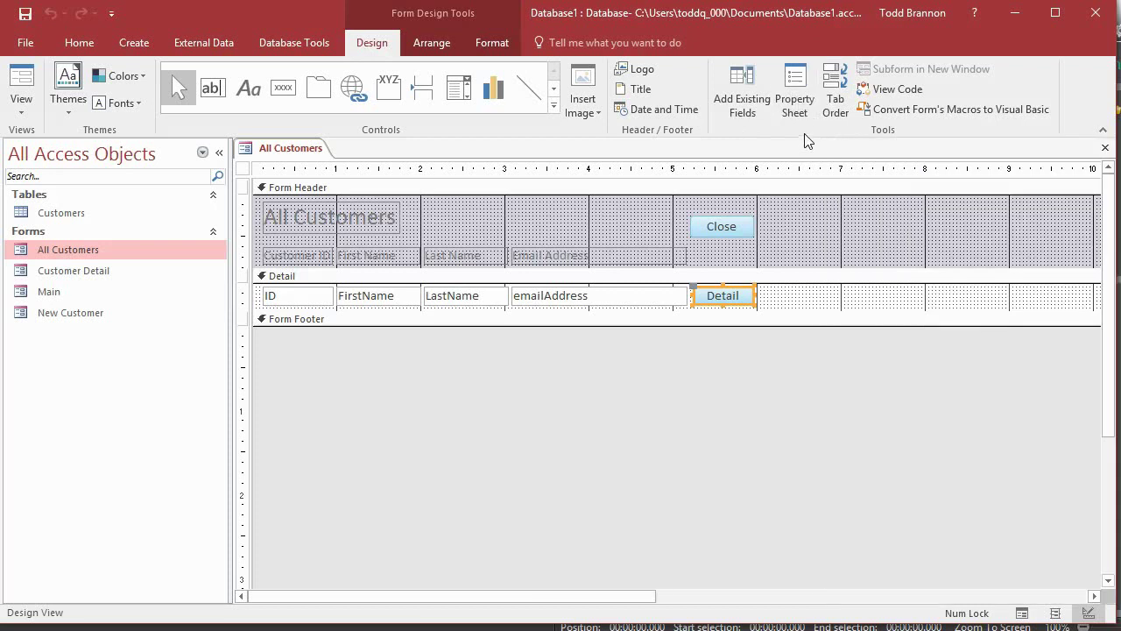
click(795, 98)
click(795, 98)
click(796, 98)
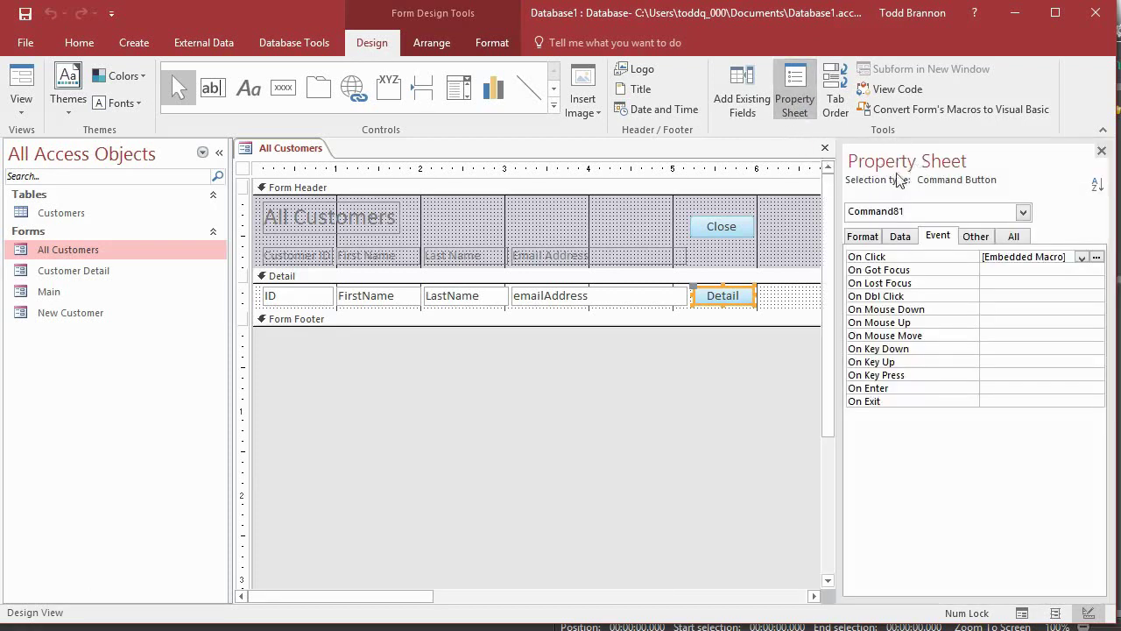
click(795, 98)
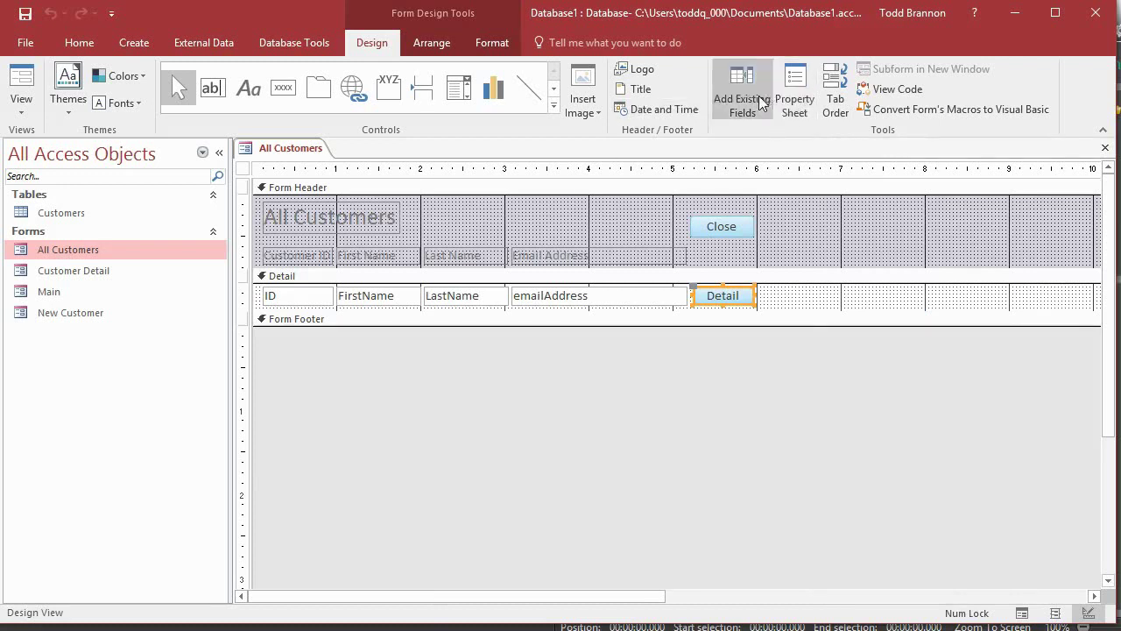
click(794, 98)
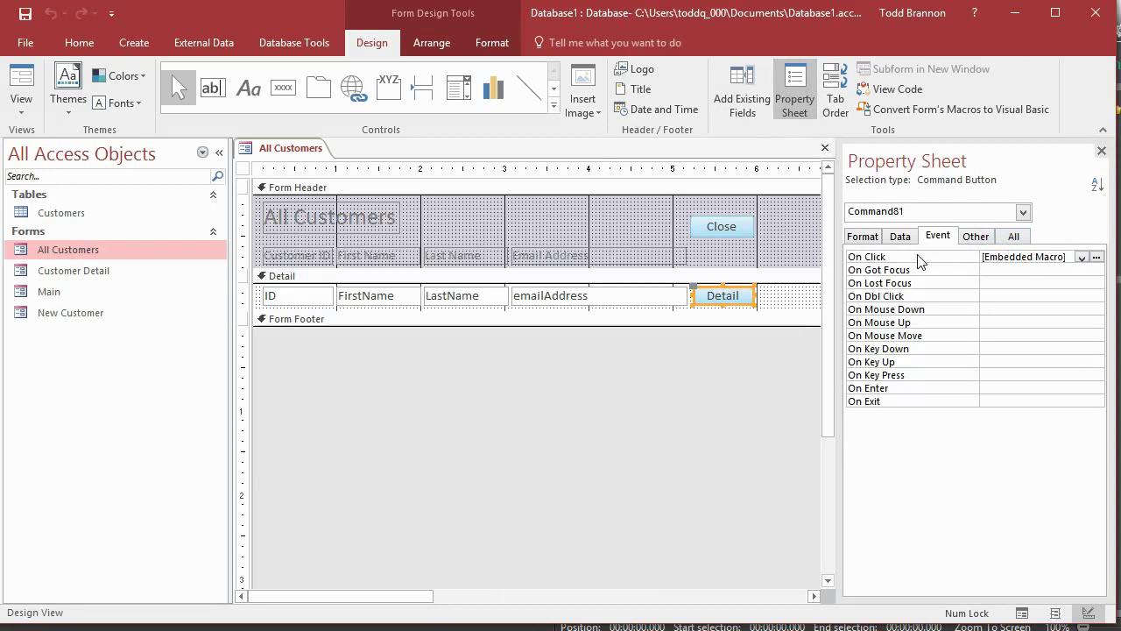
click(1097, 257)
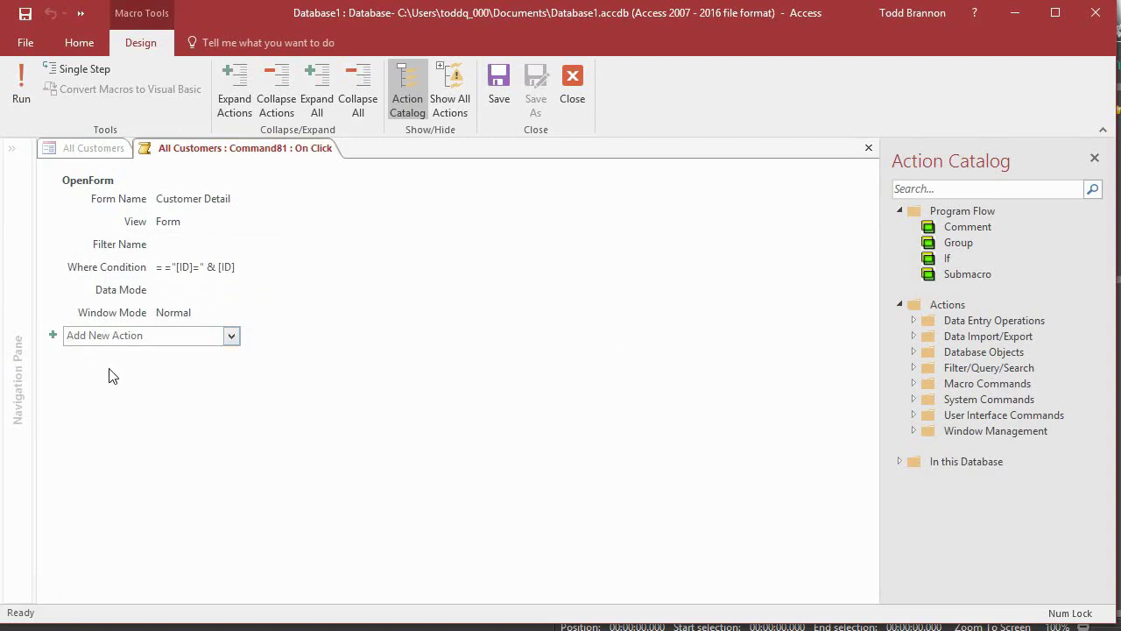
Add a CloseWindow action below OpenForm with Object Type Form and Object Name All Customers, and save and close the macro
click(98, 334)
text(Clo)
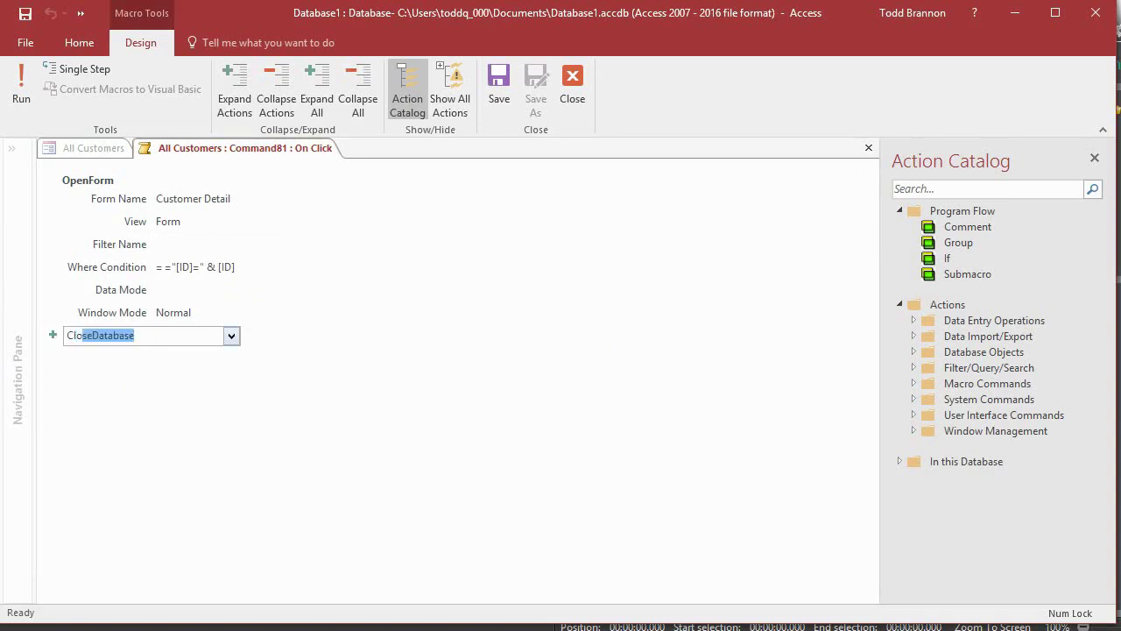
text(seWindow)
key(Return)
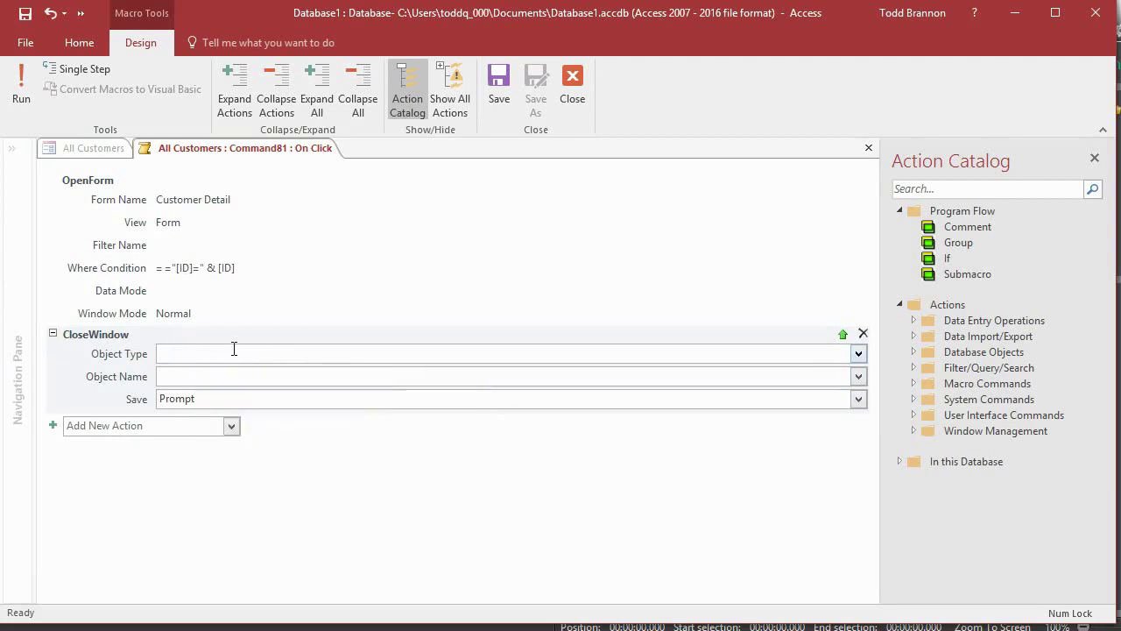
text(f)
key(Tab)
text(a)
key(Tab)
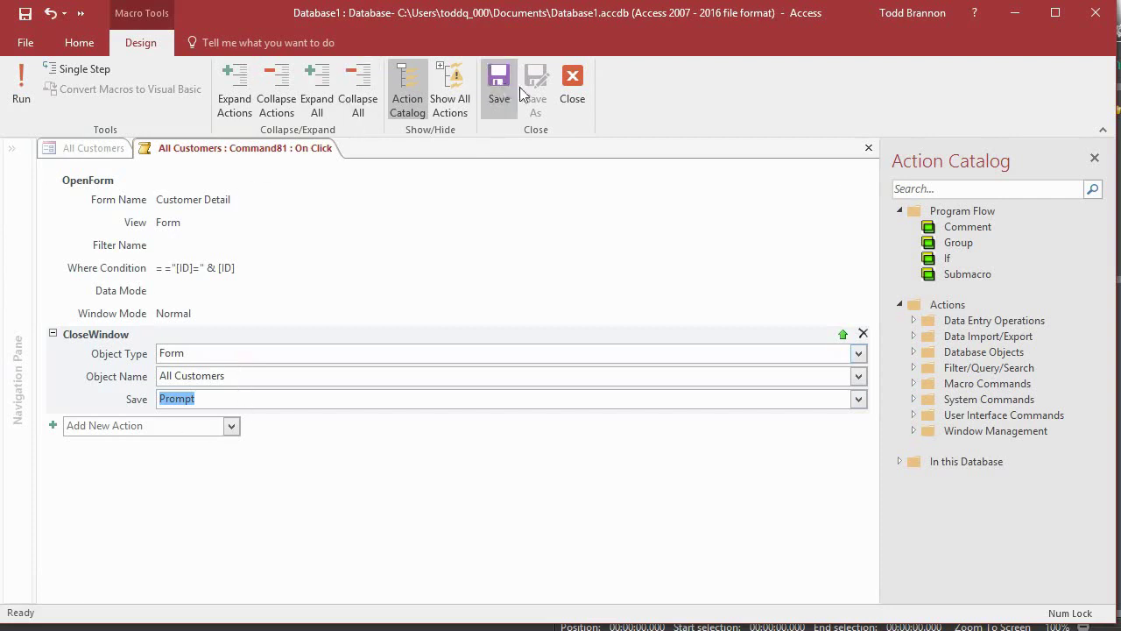
click(573, 84)
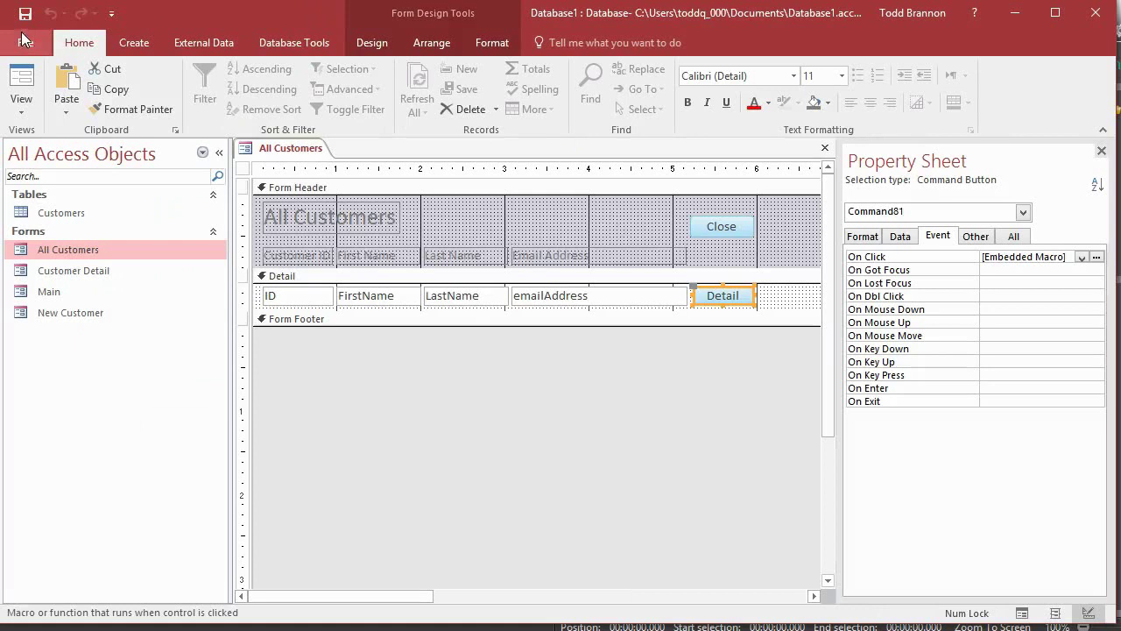
Test the seventh customer's Detail button in Form view, saving the All Customers design changes, and close the Customer Detail form
click(21, 79)
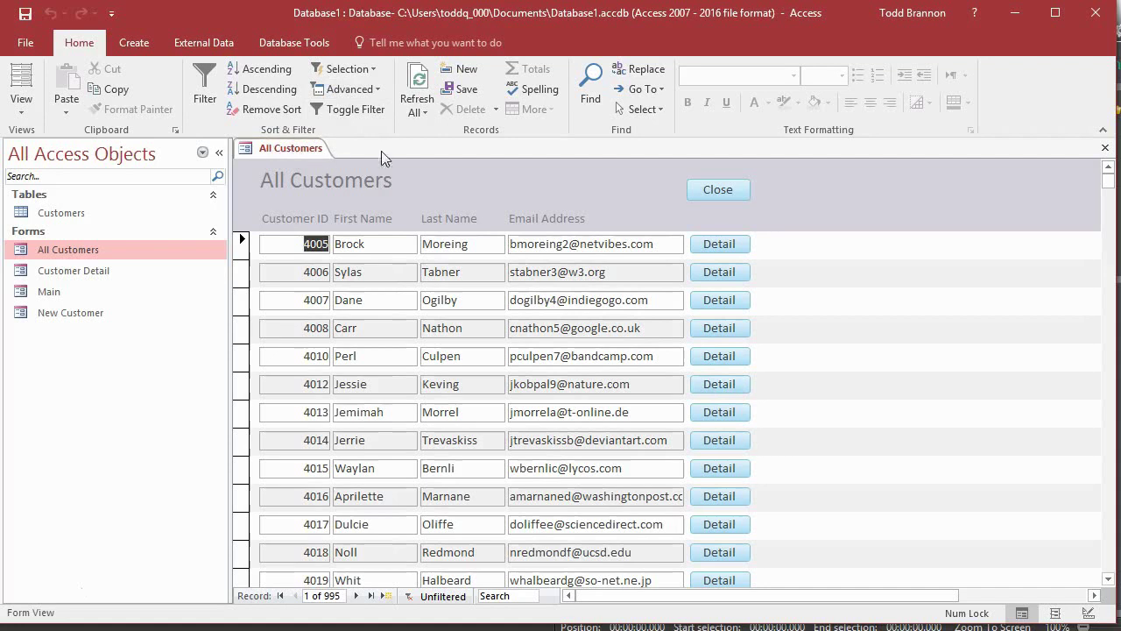
click(719, 411)
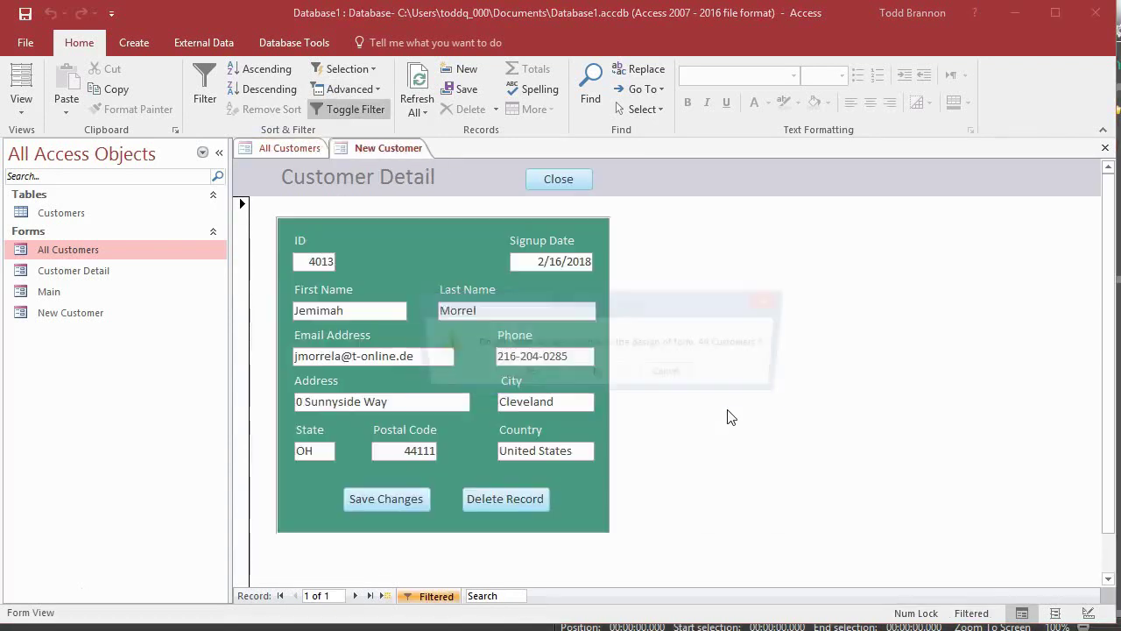
click(547, 376)
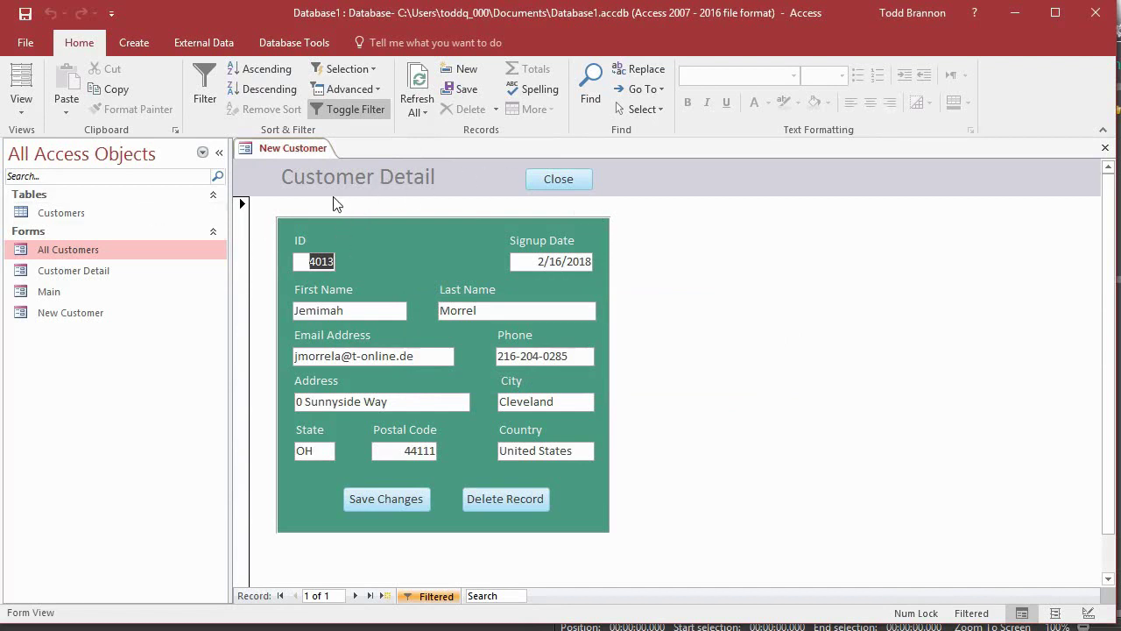
click(572, 180)
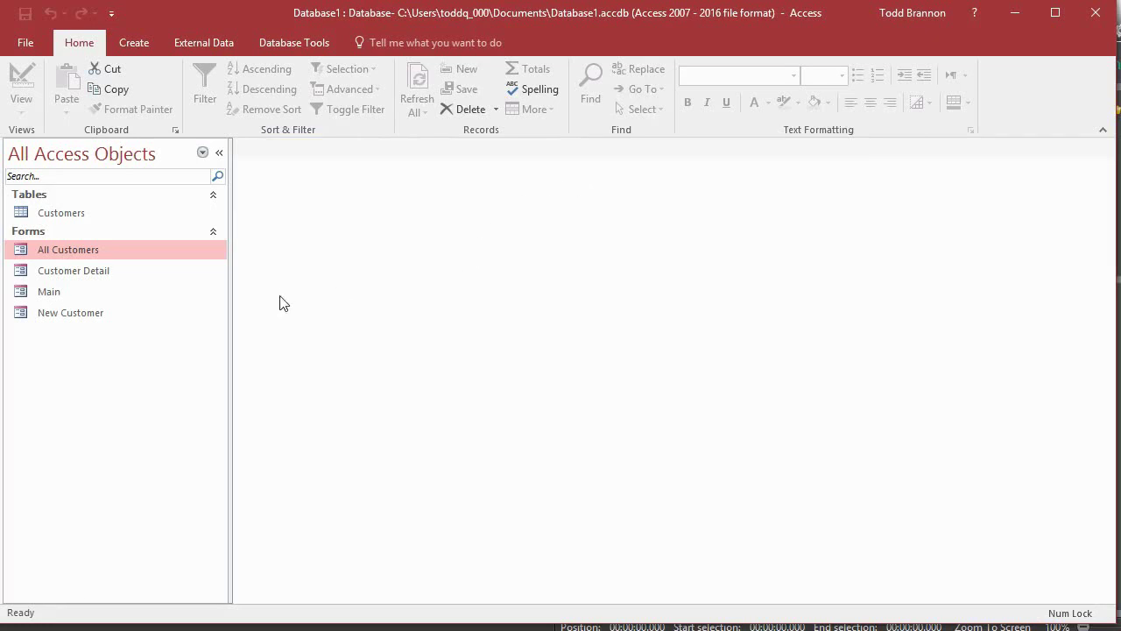
Open the third customer's detail record through the Main form's customer list and save the record's changes
double_click(55, 292)
click(449, 313)
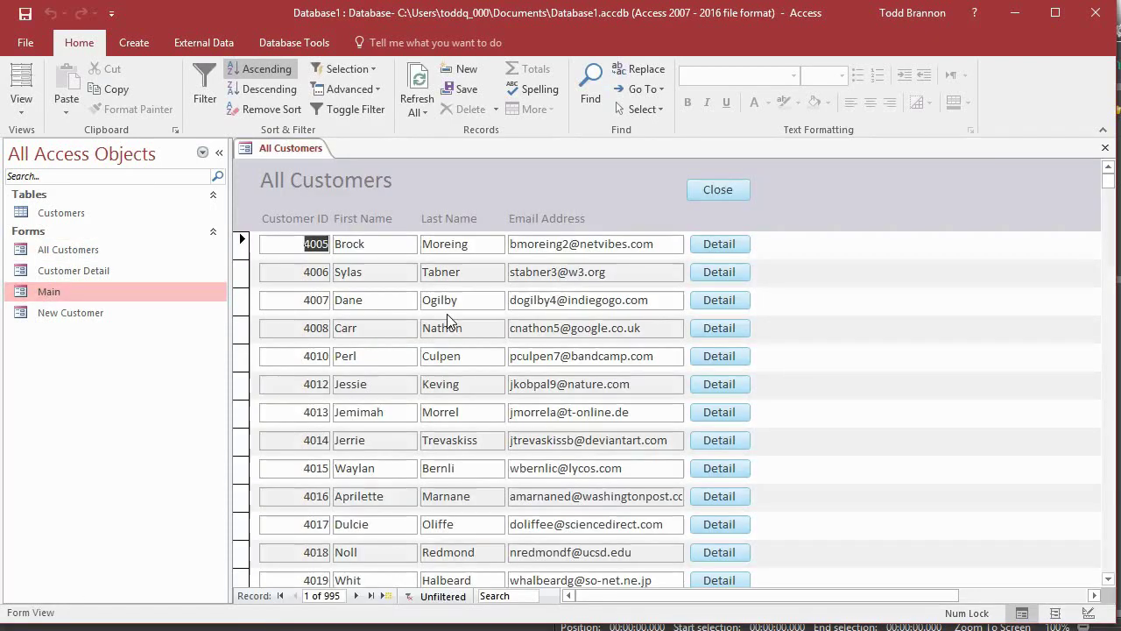
click(741, 300)
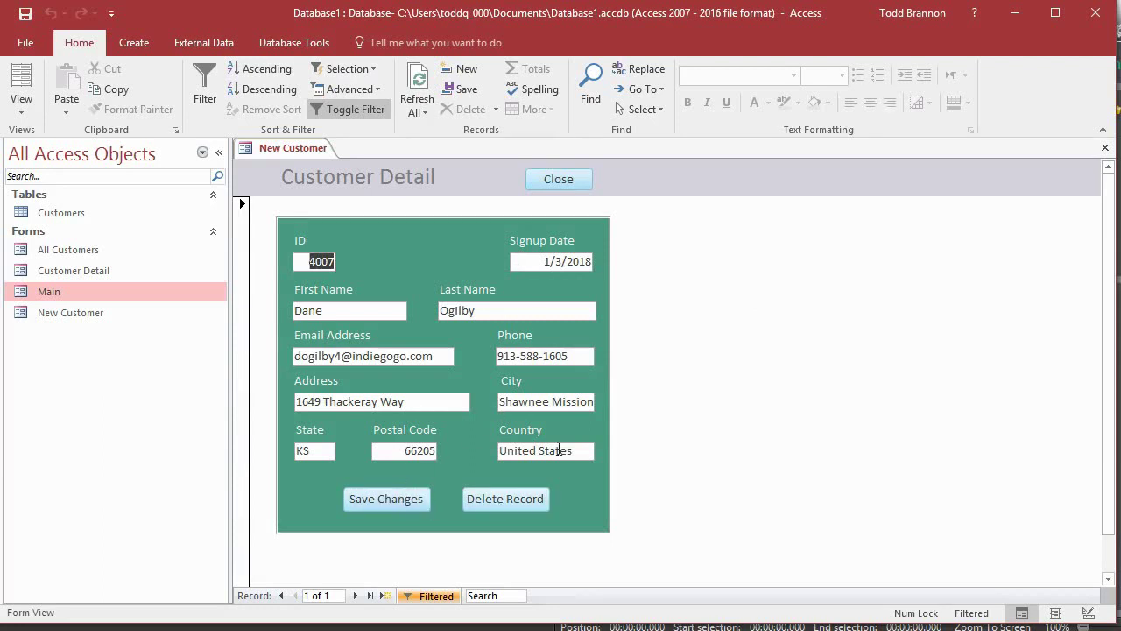
click(373, 500)
Switch the Customer Detail form to Design view and open the Close button's On Click embedded macro for editing
click(14, 49)
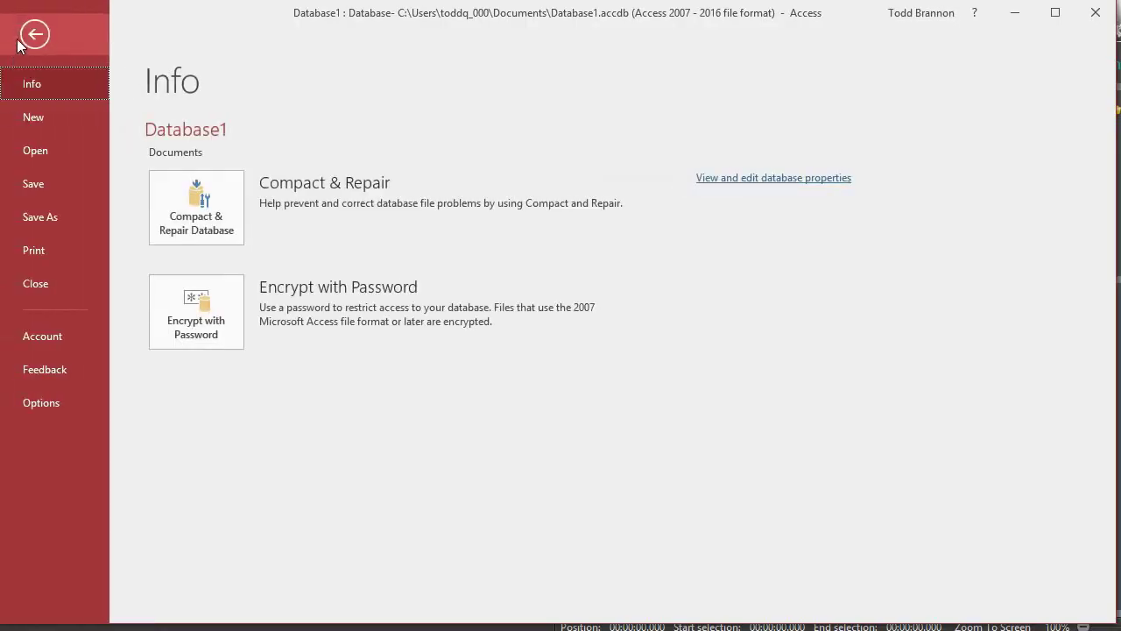
click(28, 42)
click(20, 112)
click(49, 217)
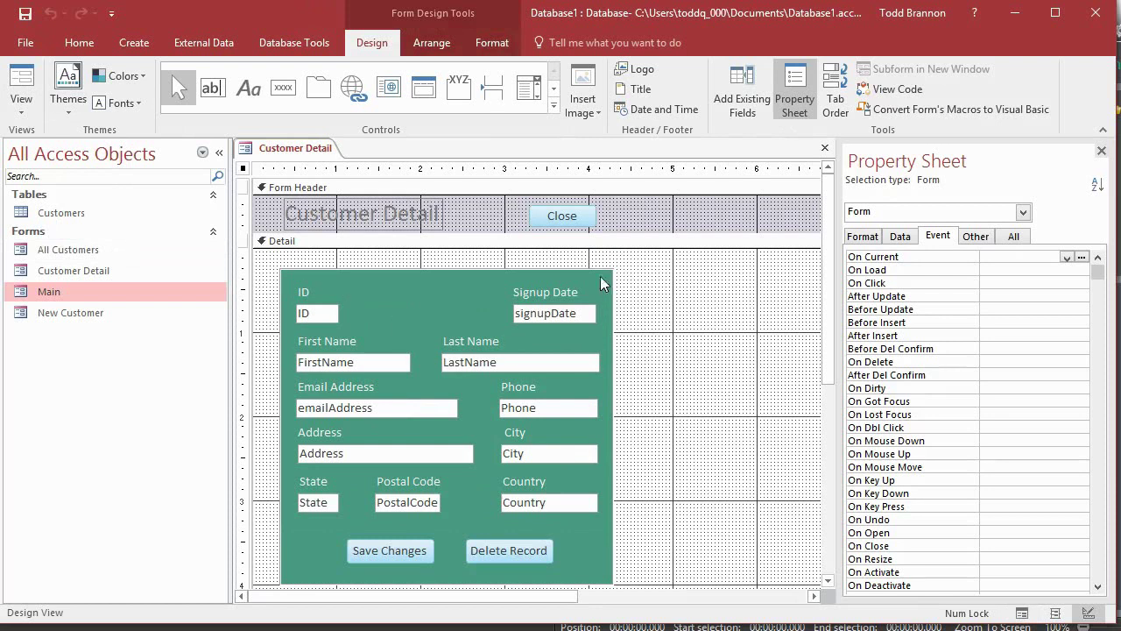
click(578, 221)
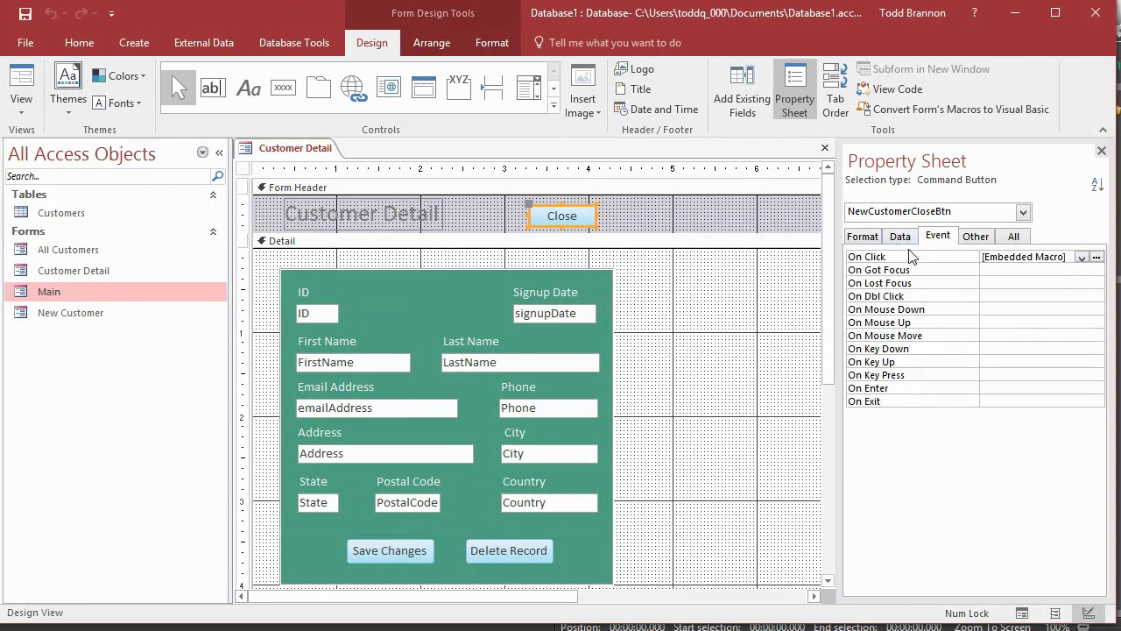
click(1098, 257)
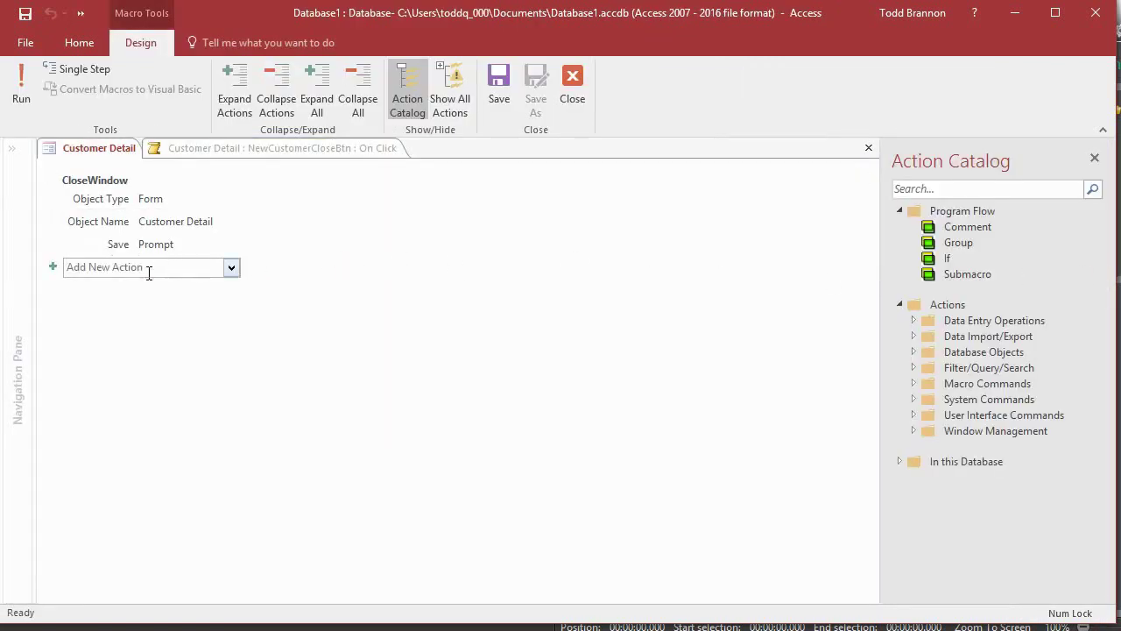
Add an OpenForm action with Form Name All Customers below CloseWindow, and save and close the macro
click(91, 268)
text(OpenForm)
key(Return)
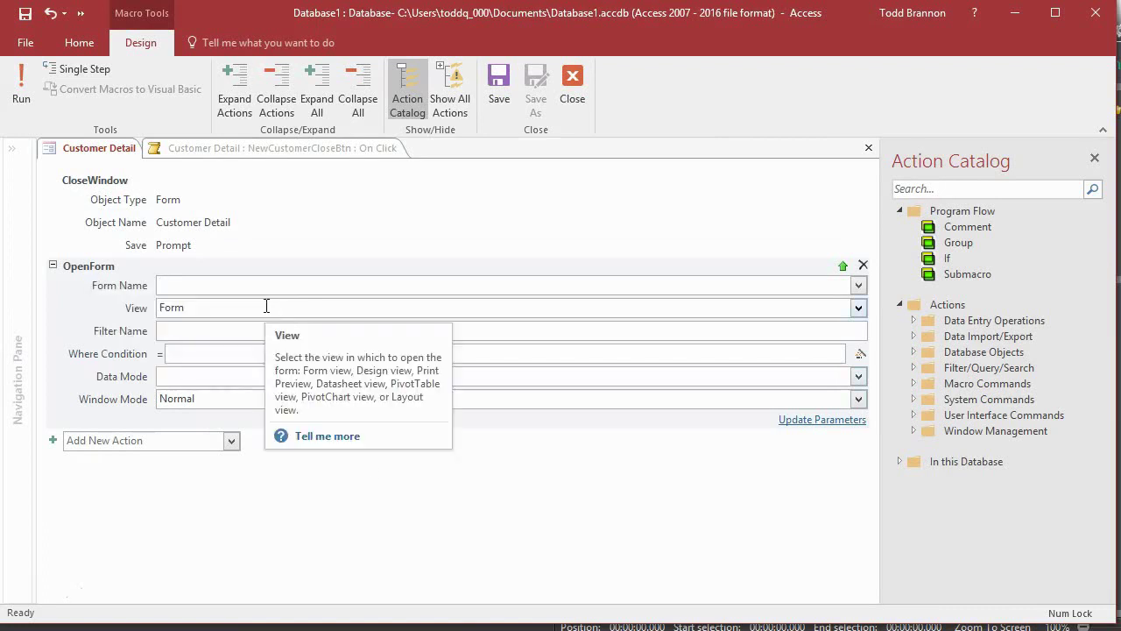
text(All Customers)
key(Tab)
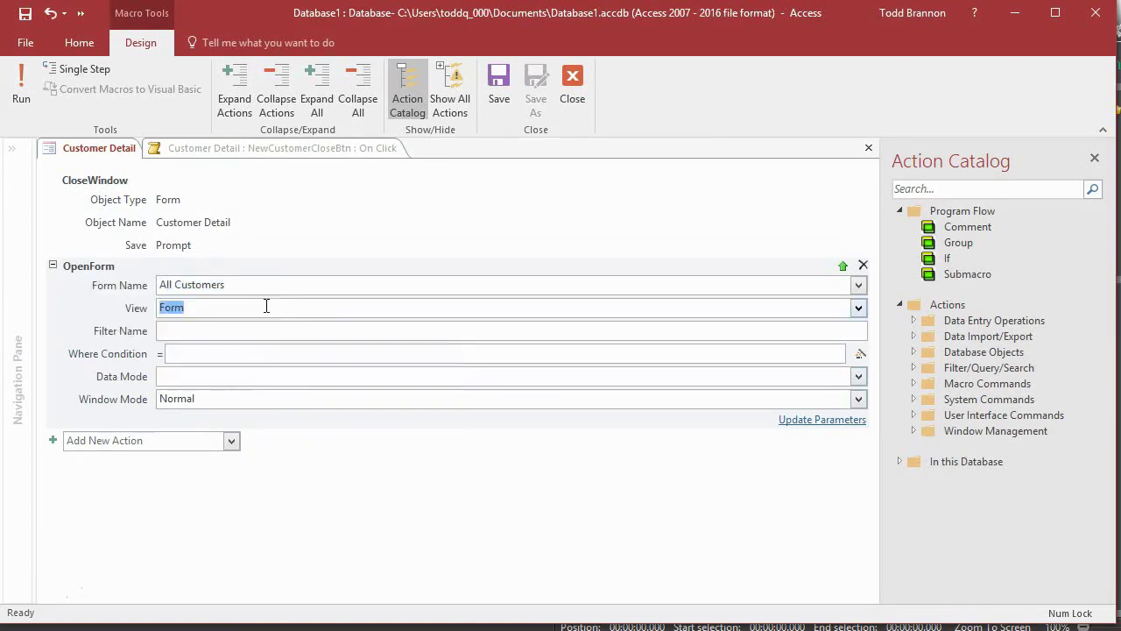
click(498, 81)
click(572, 82)
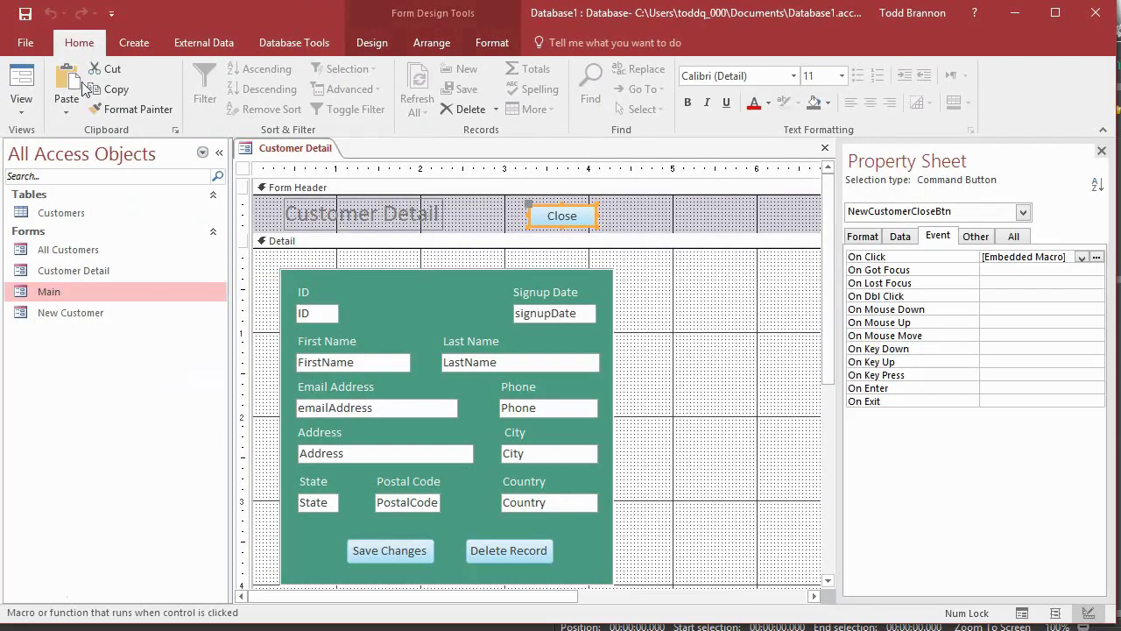
Return Customer Detail to Form view and test its Close button, saving the form's design changes
click(21, 83)
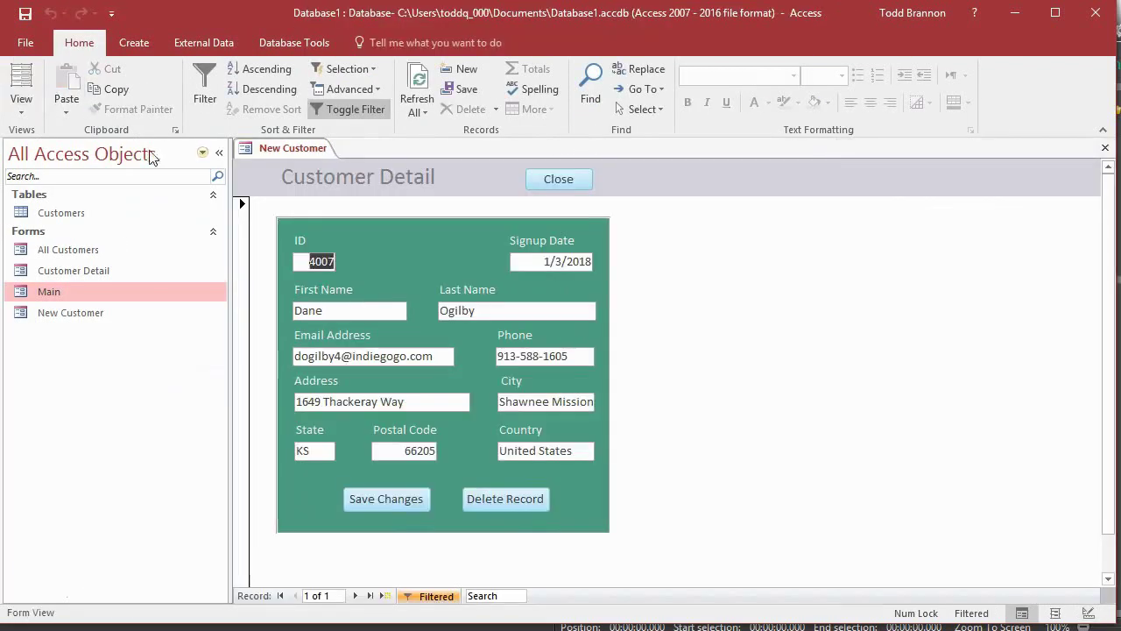
click(551, 179)
click(530, 374)
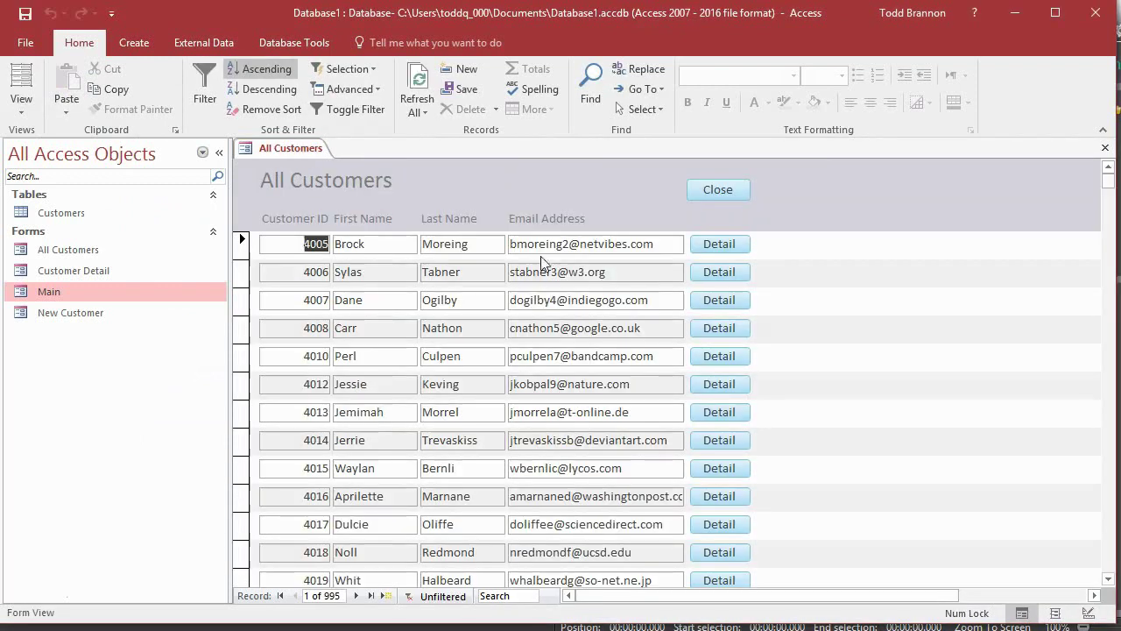
Open the fourth customer's detail record from the All Customers list and test the detail form's Close button
click(719, 328)
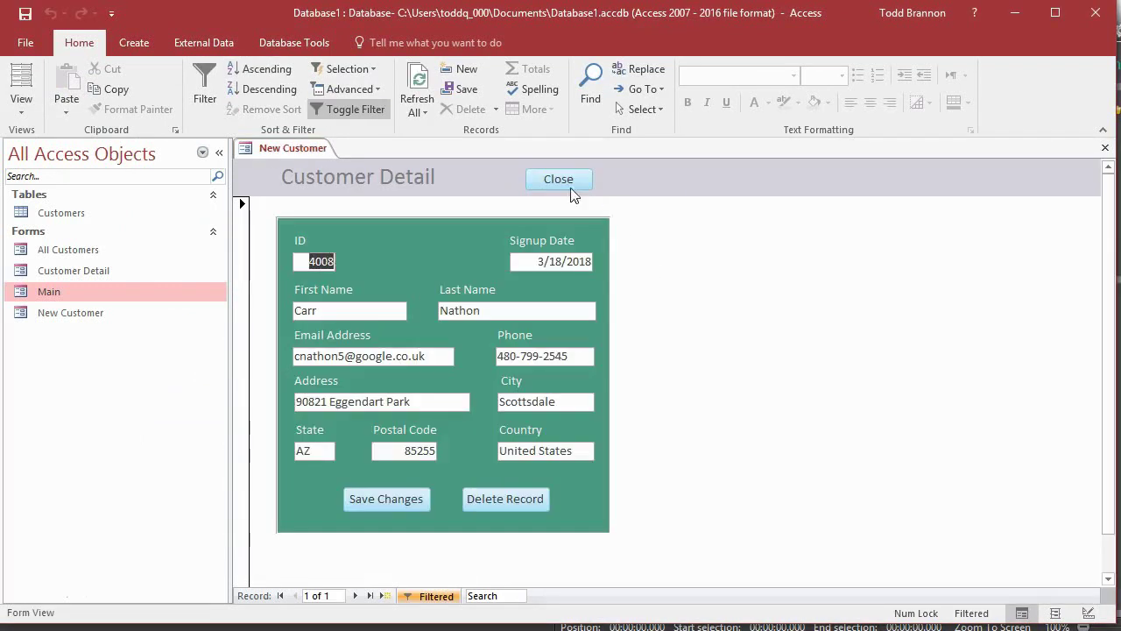
click(569, 185)
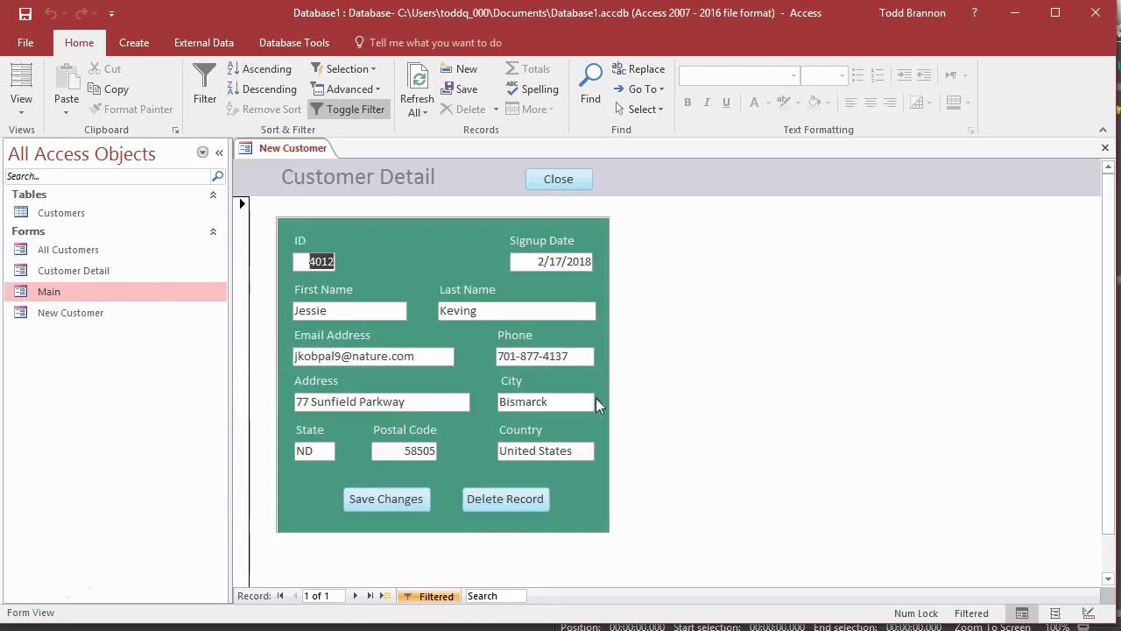
Switch the Customer Detail form to Design view and open the Save Changes button's On Click embedded macro for editing
click(21, 98)
click(49, 214)
click(377, 550)
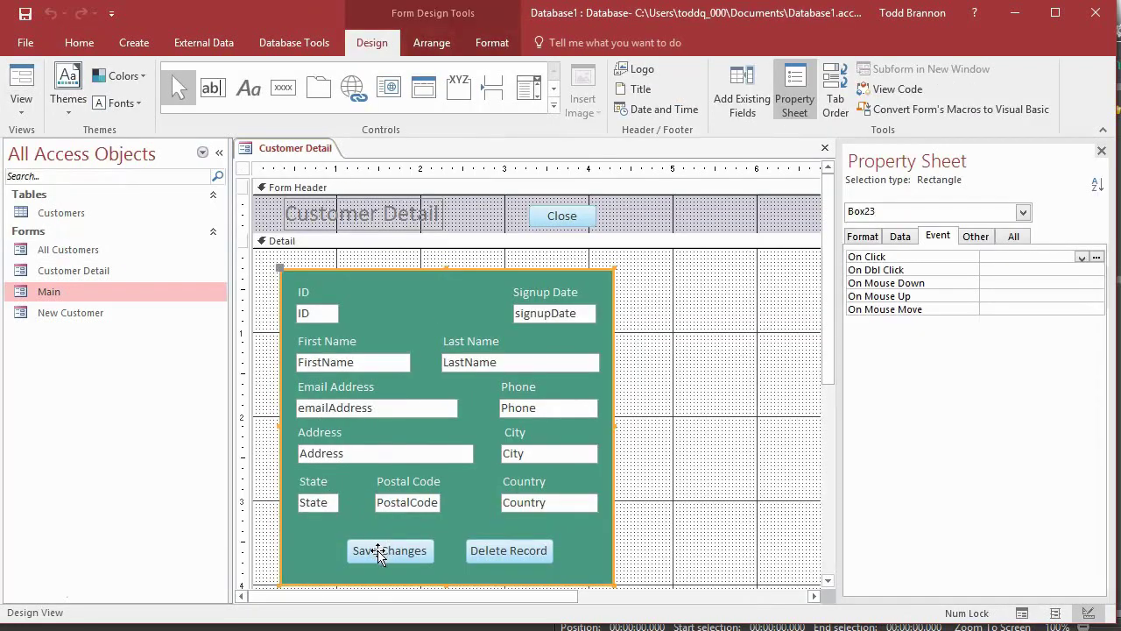
click(713, 500)
click(388, 550)
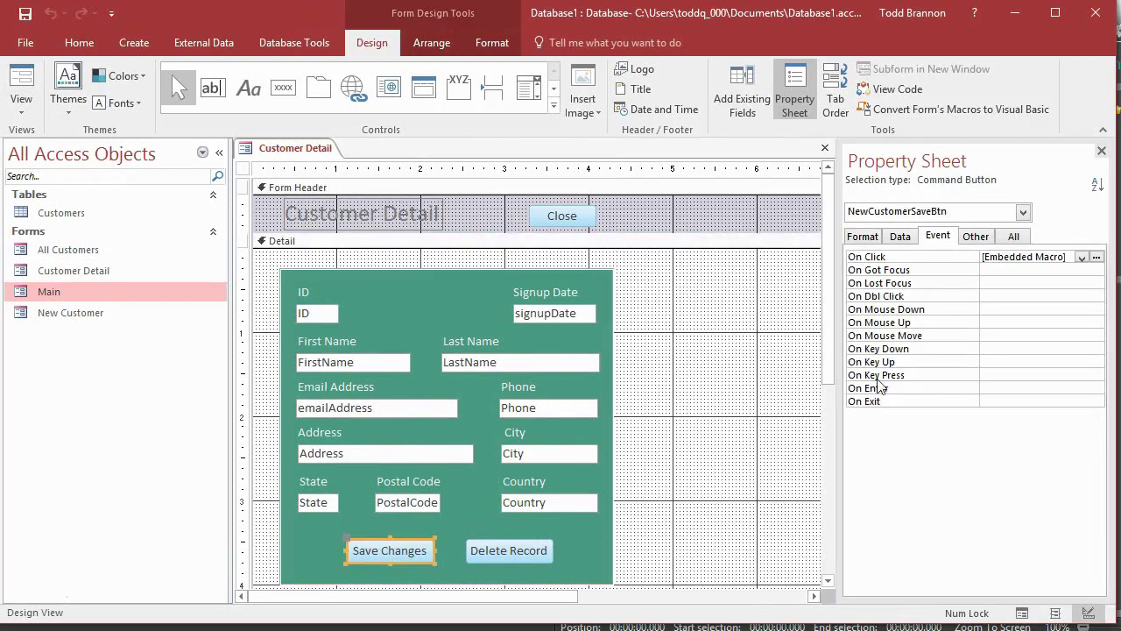
click(1096, 256)
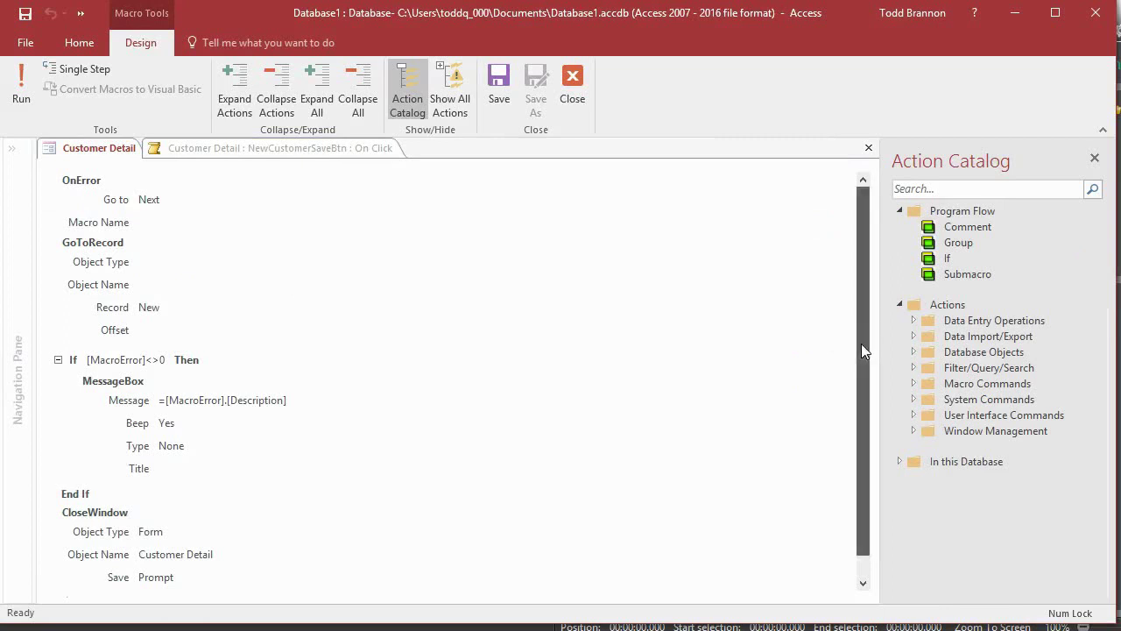
Add an OpenForm action with Form Name All Customers below CloseWindow in the Save Changes macro, and close the macro
scroll(861, 348, down, 2)
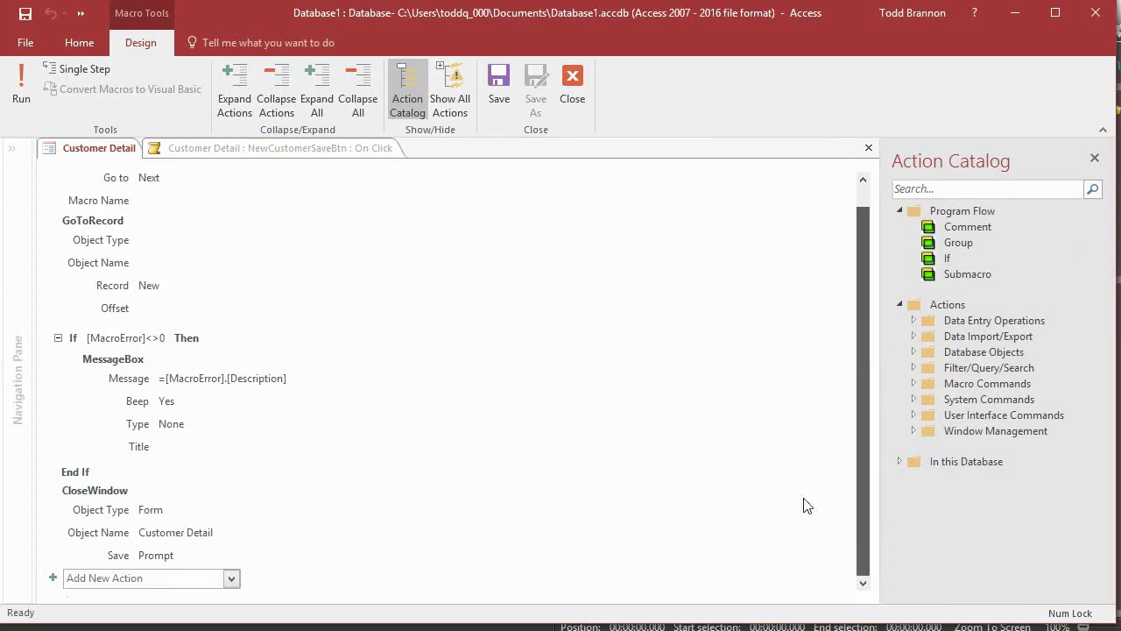
click(89, 578)
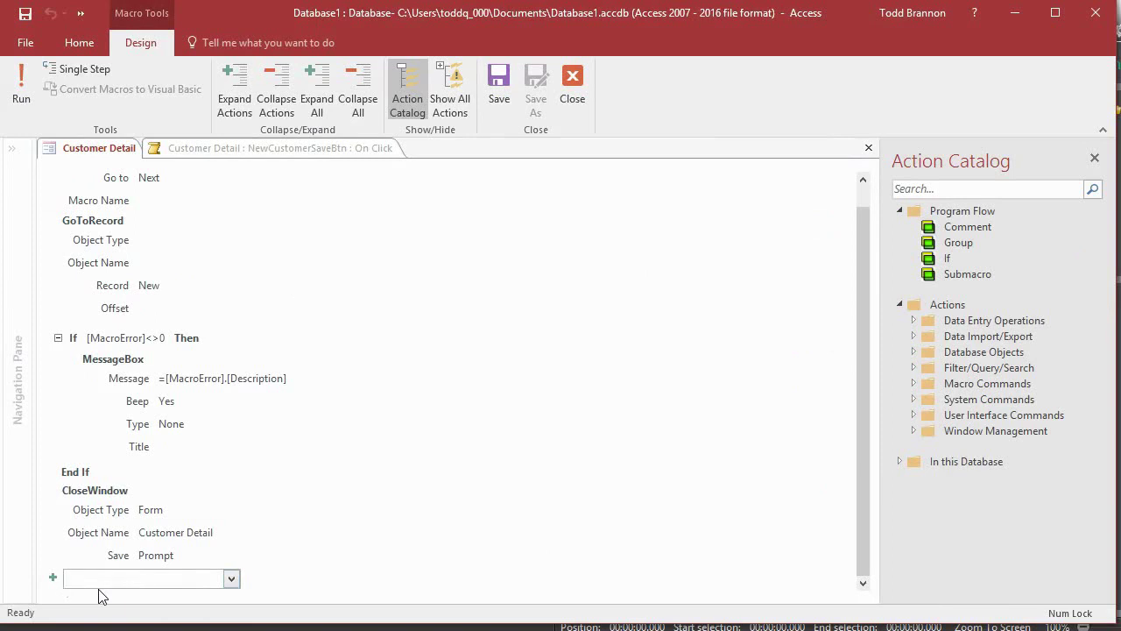
text(OpenForm)
key(Return)
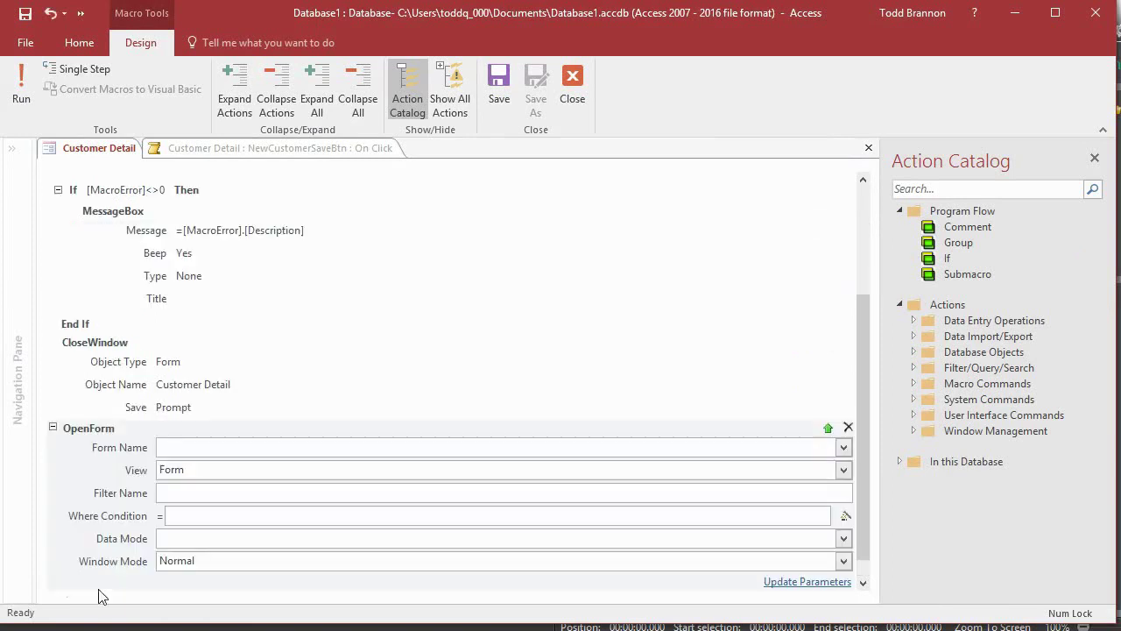
text(All Customers)
key(Tab)
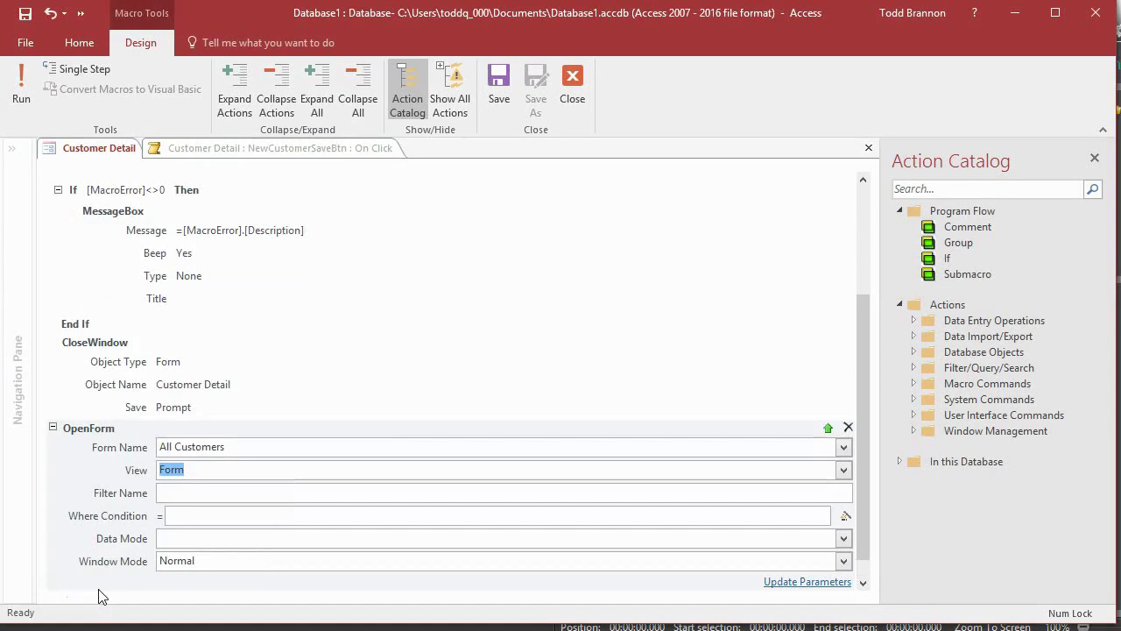
click(586, 90)
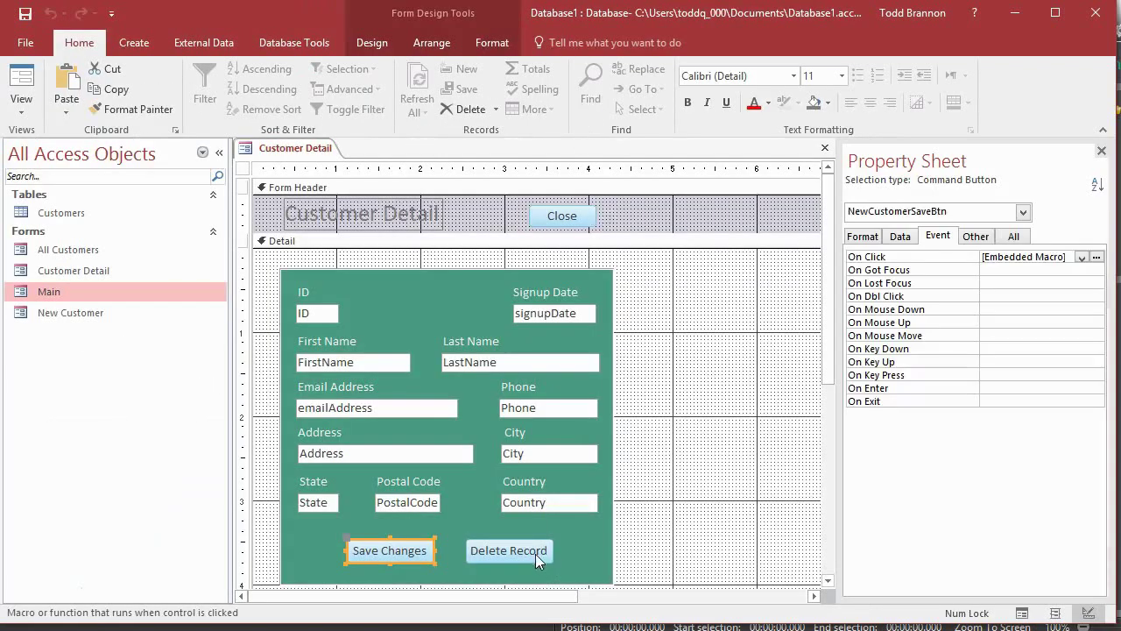
Add an OpenForm action with Form Name All Customers at the end of the Delete Record button's On Click macro, and save and close it
click(535, 552)
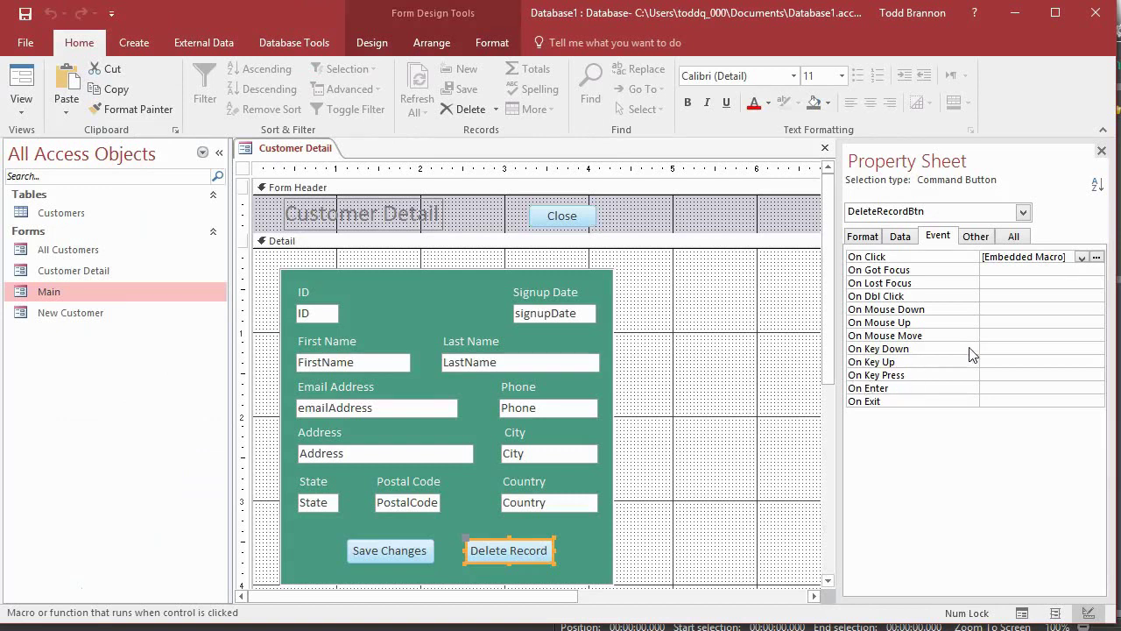
click(1096, 257)
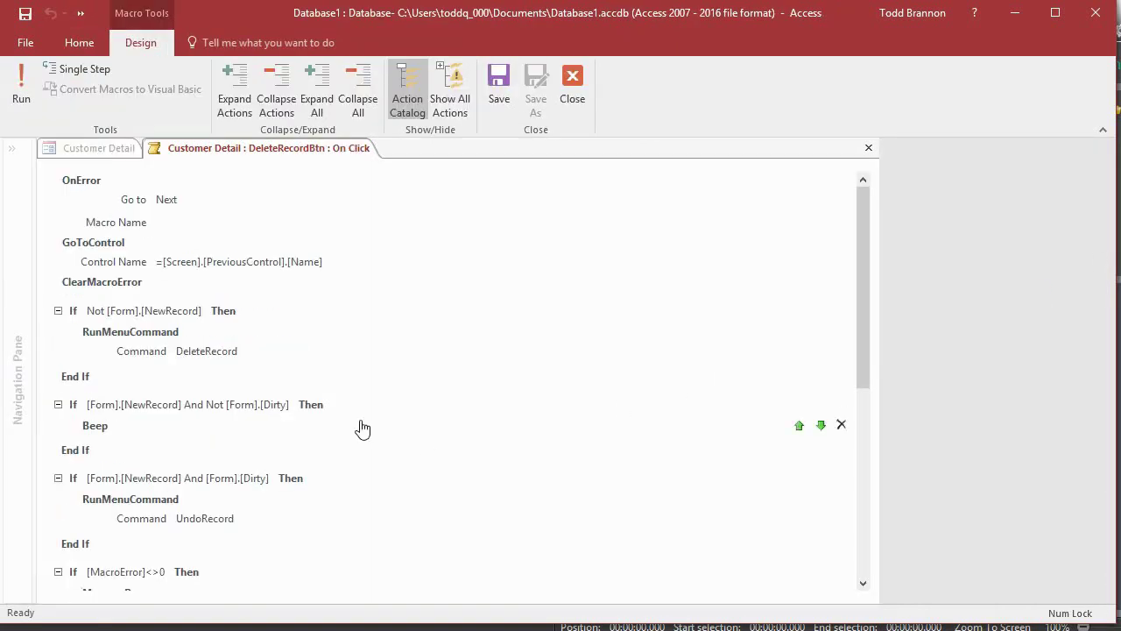
drag(867, 322, 708, 591)
click(190, 580)
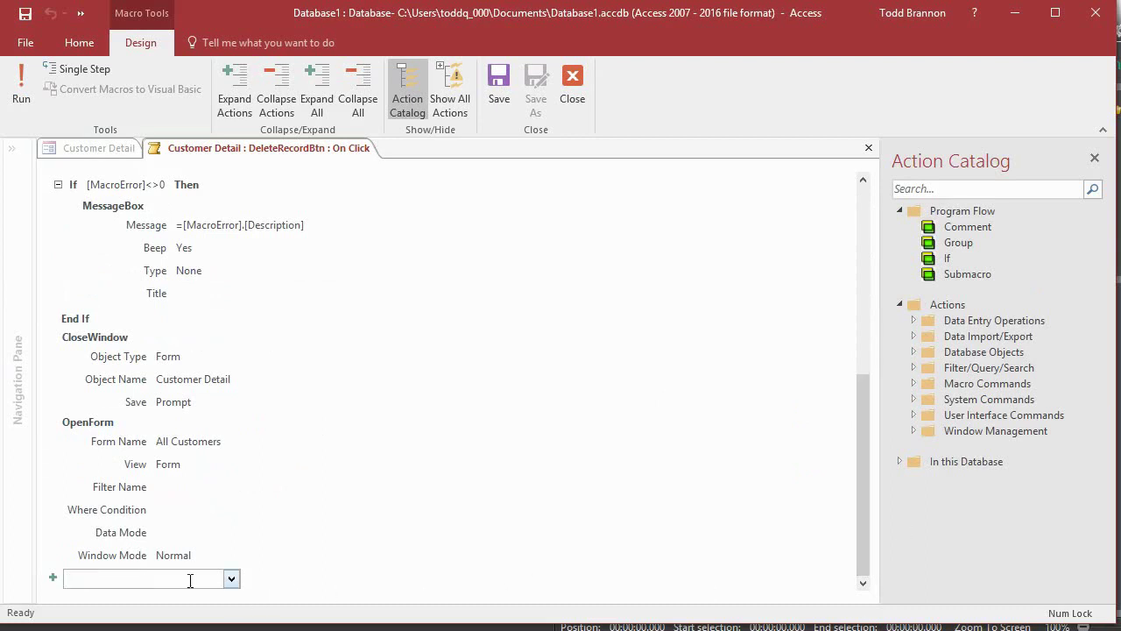
text(OpenForm)
key(Return)
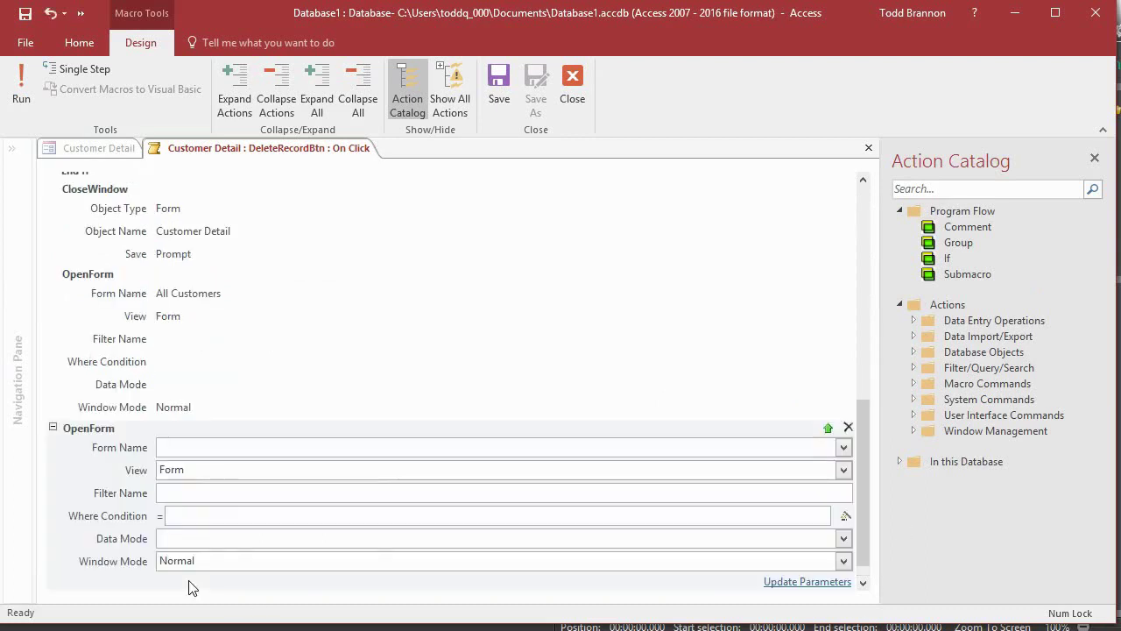
text(All Customers)
key(Tab)
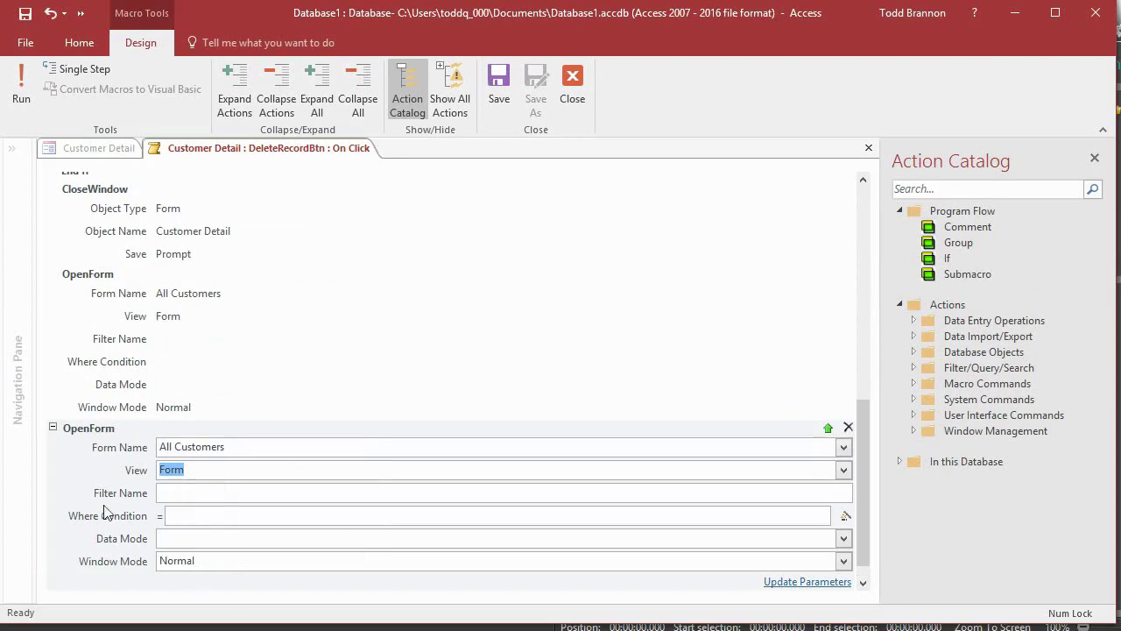
click(499, 84)
click(572, 83)
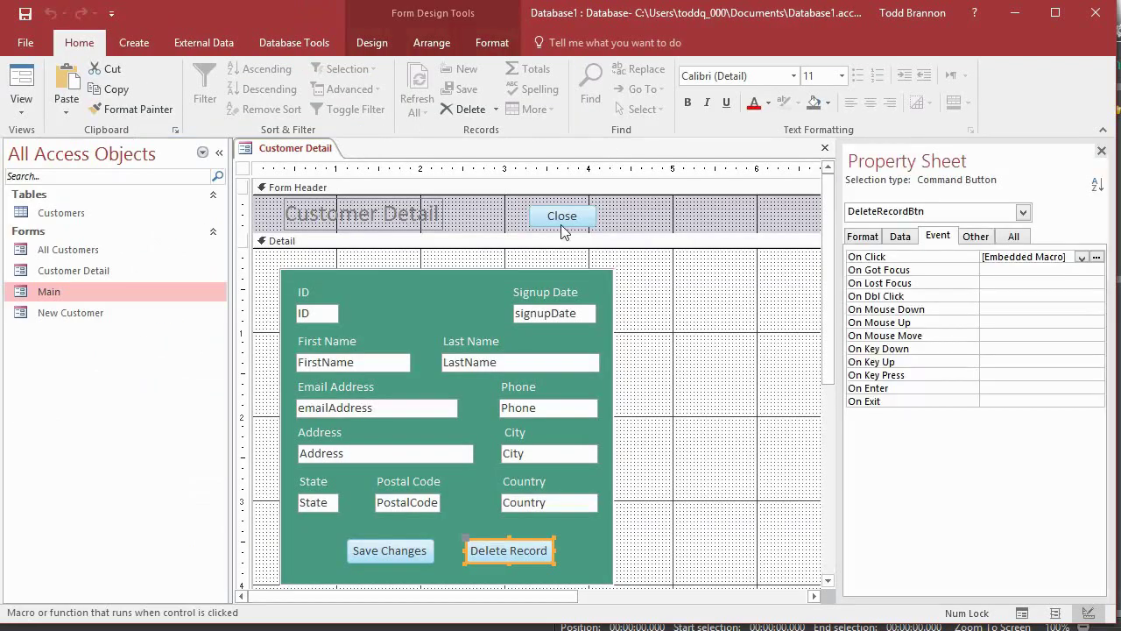
Return Customer Detail to Form view and delete the displayed customer record, confirming the deletion
click(21, 80)
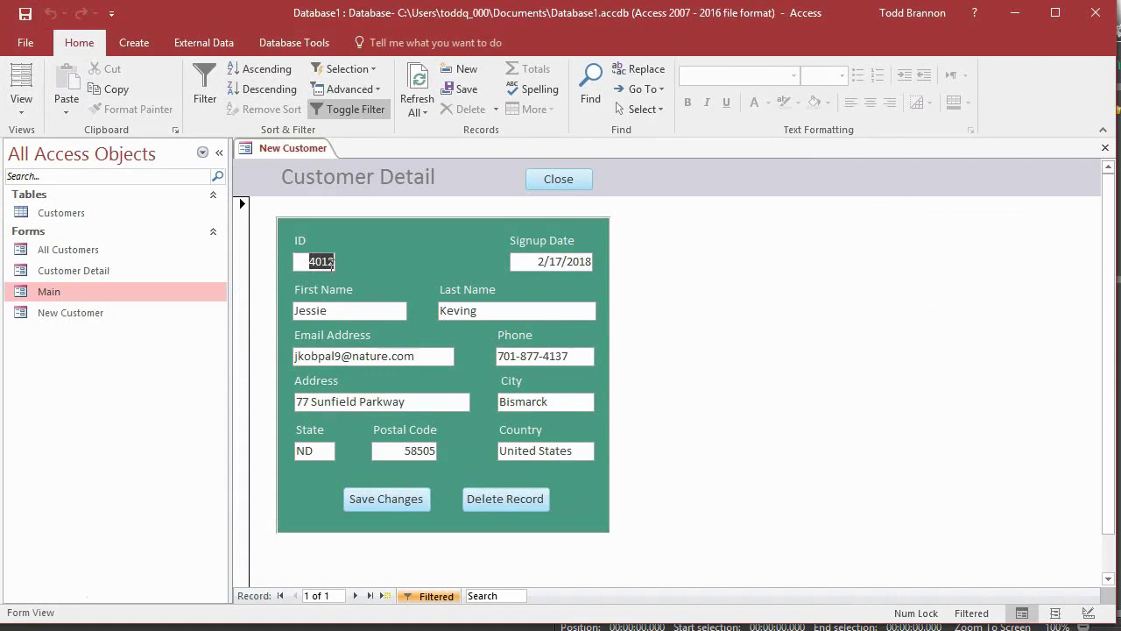
click(501, 501)
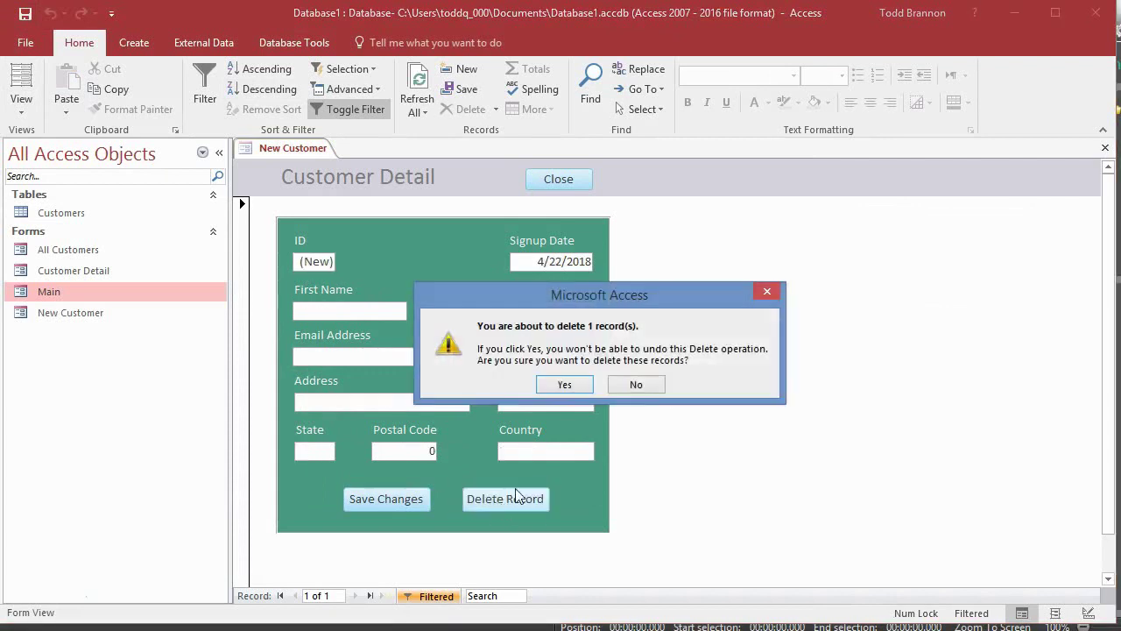
click(560, 385)
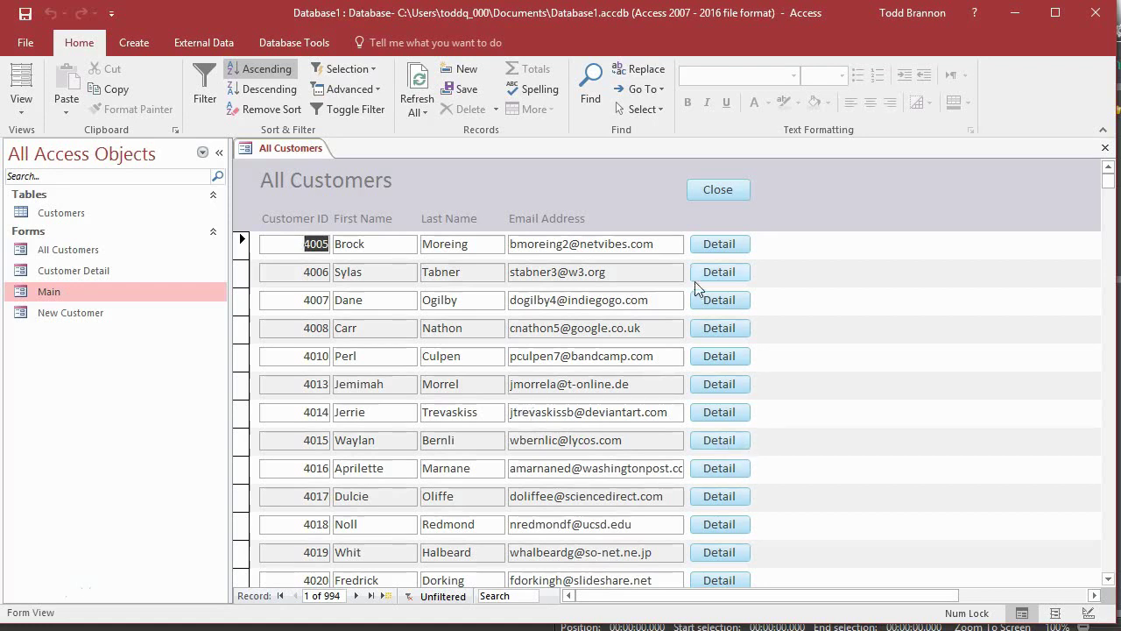
Open the first customer's detail record, remove the 2 before the @ in the email address, and save the changes
click(716, 248)
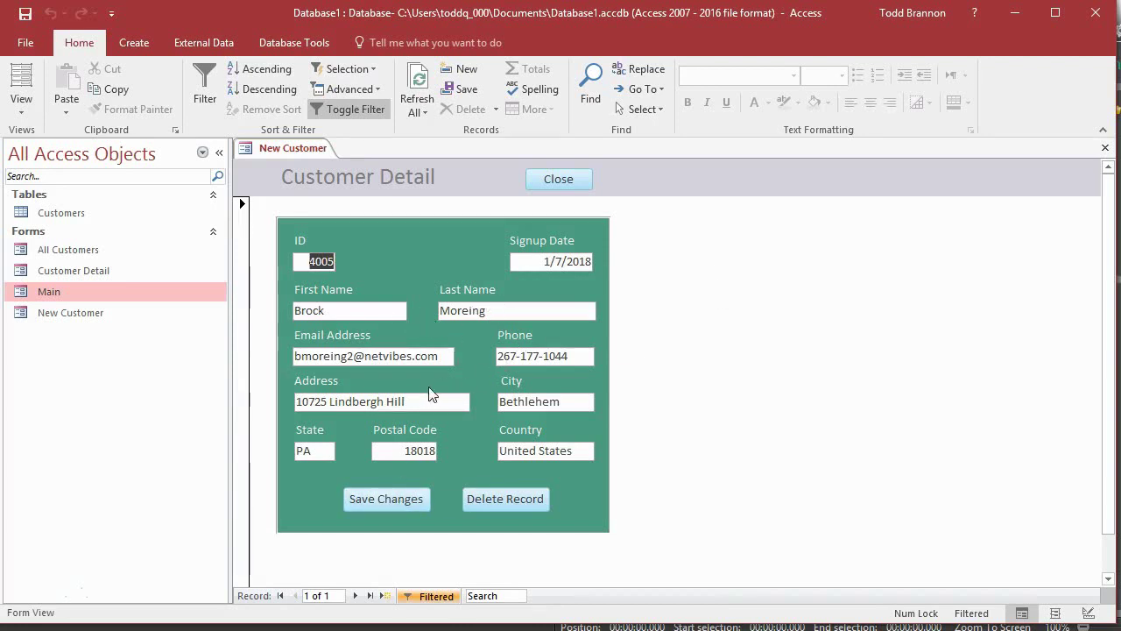
click(351, 355)
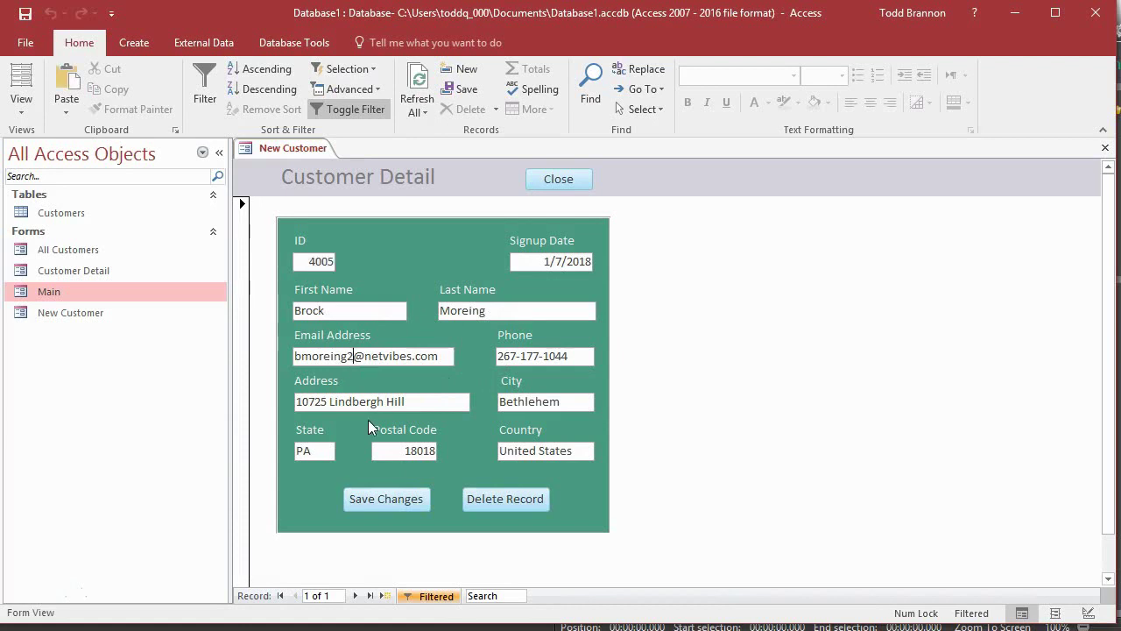
key(BackSpace)
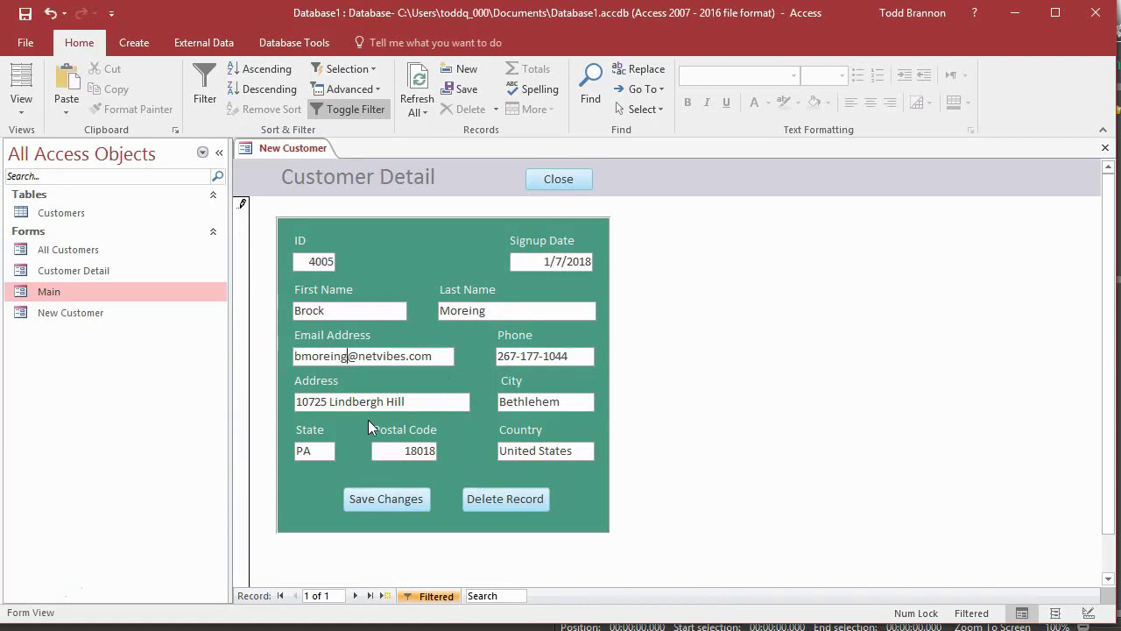
click(364, 496)
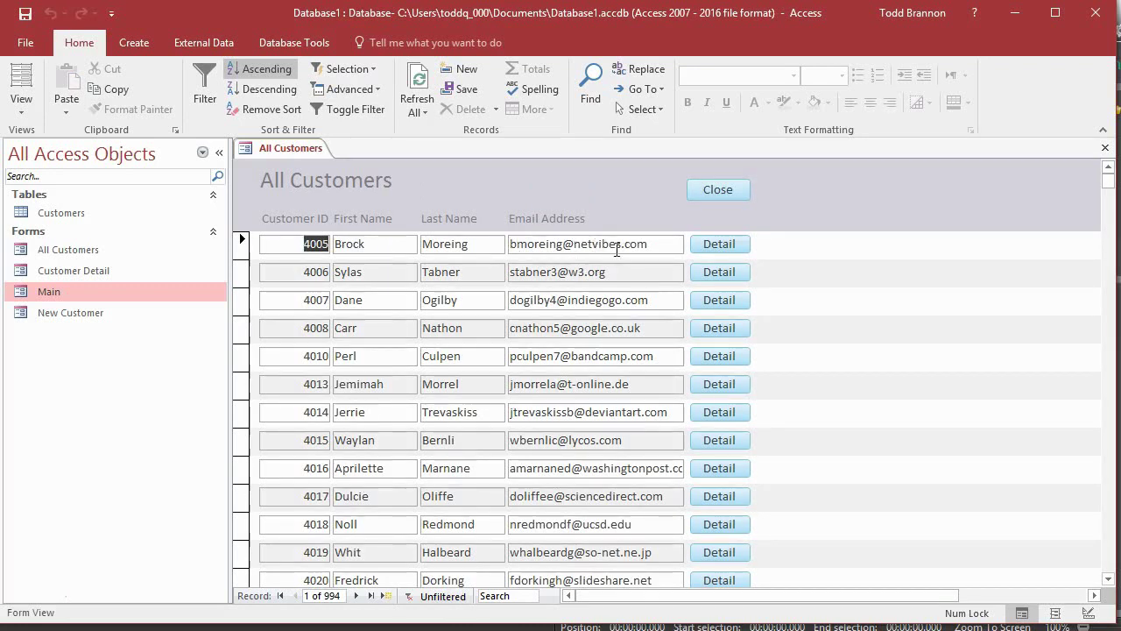
Delete the first listed customer's record from its detail form, confirming the deletion, and close the All Customers form
click(562, 245)
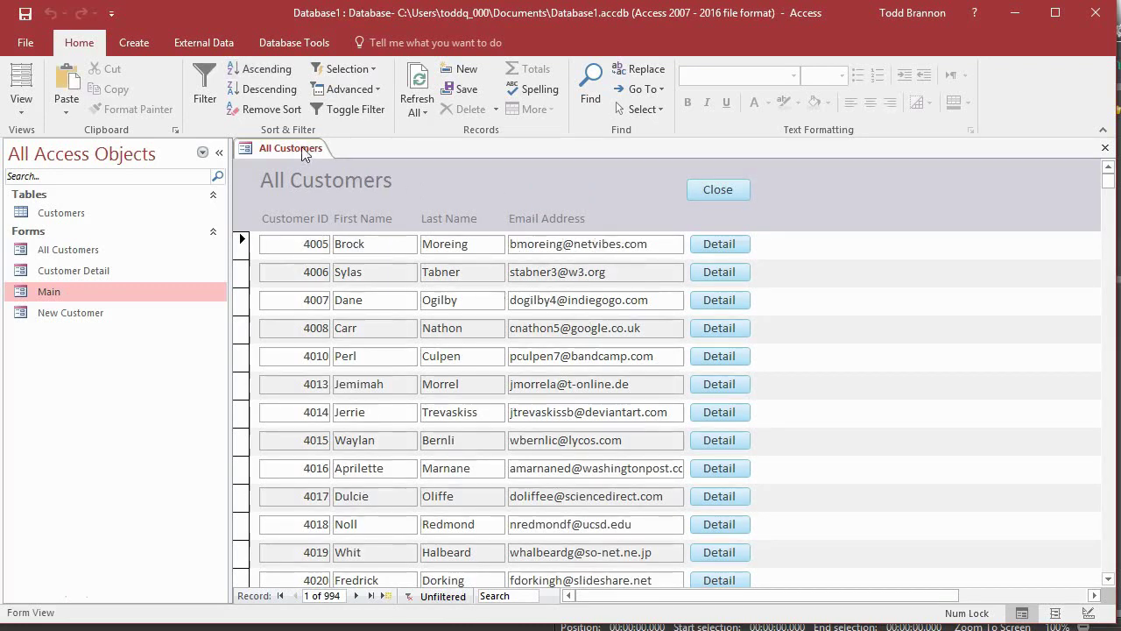
click(701, 245)
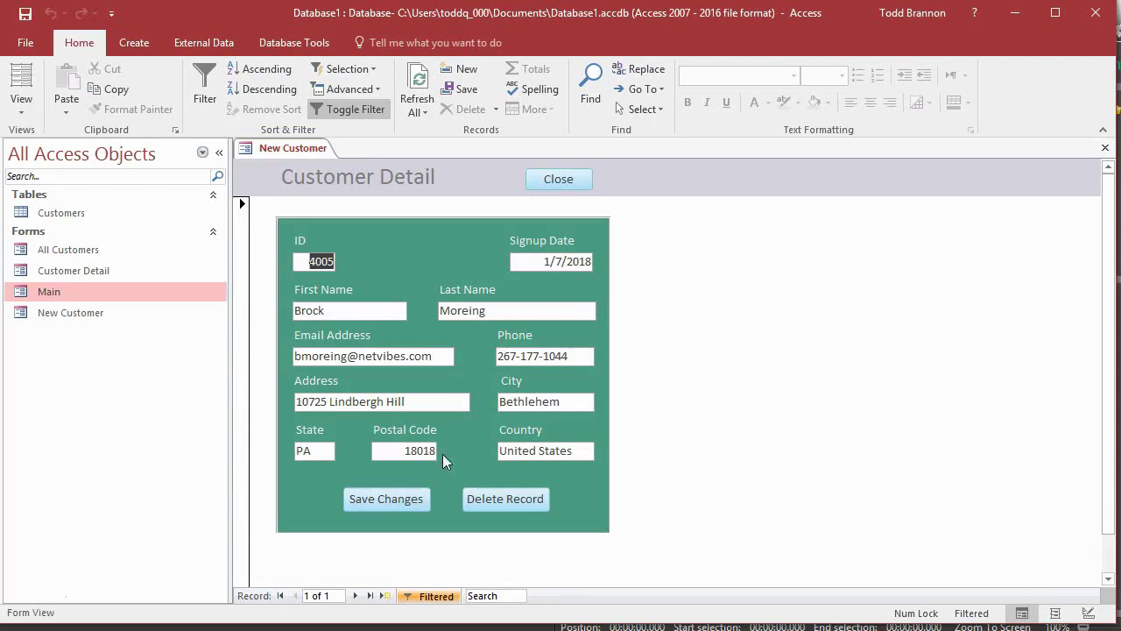
click(493, 501)
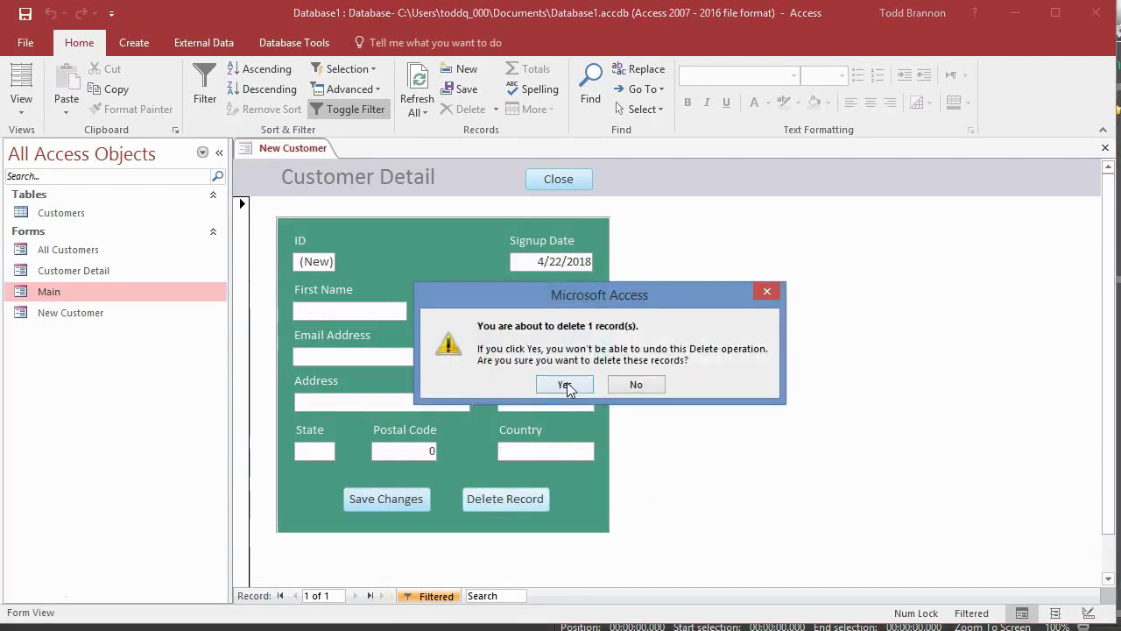
click(566, 386)
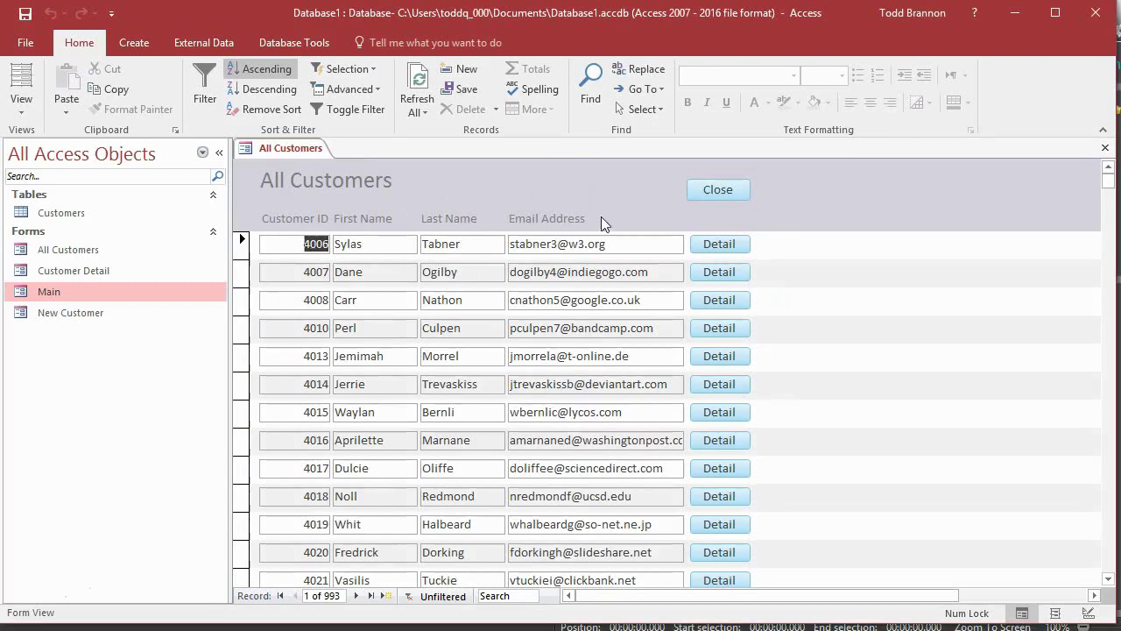
click(708, 193)
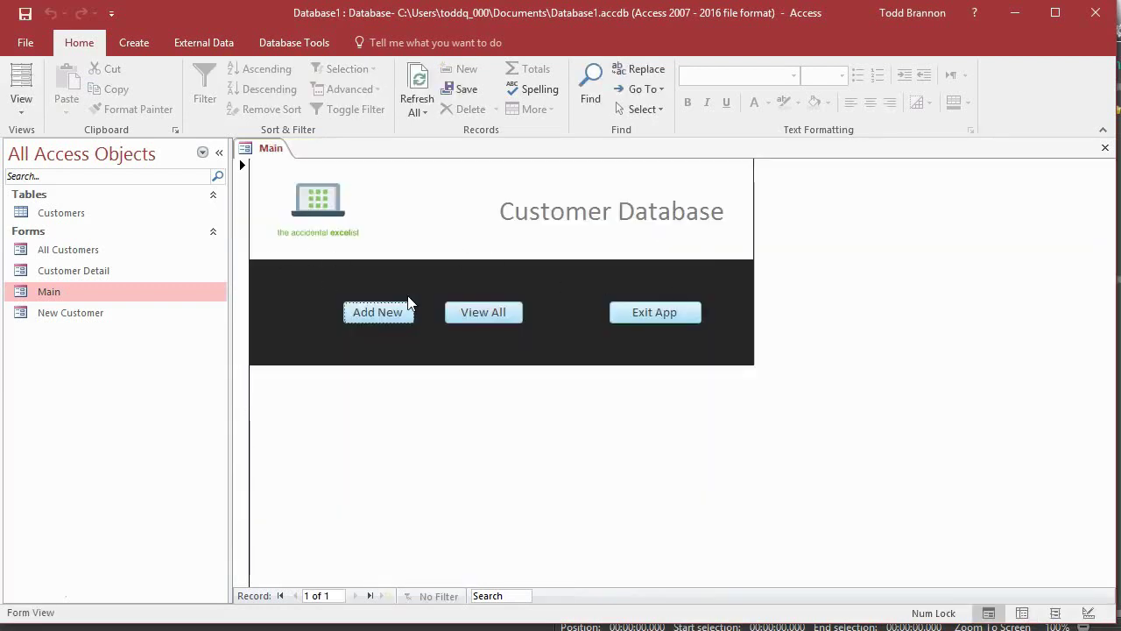